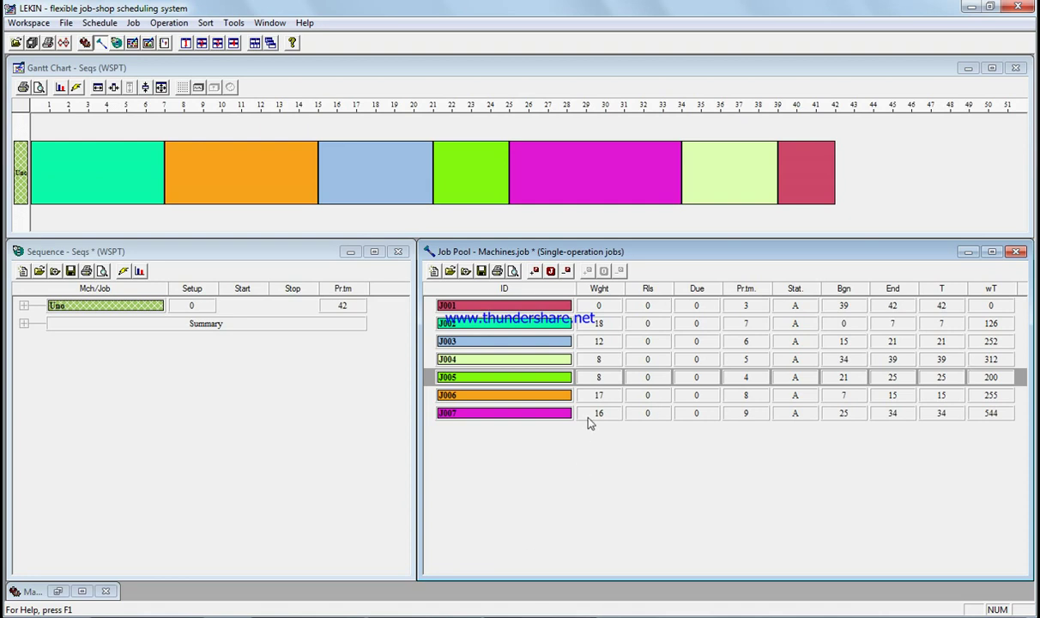
Show the Windows desktop, hiding LEKIN's WSPT schedule window
{"action": "key", "text": "super+d"}
Open the WhatsApp exercise image and zoom in to read exercise 3.1's weights and processing times
{"action": "double_click", "coordinate": [188, 418]}
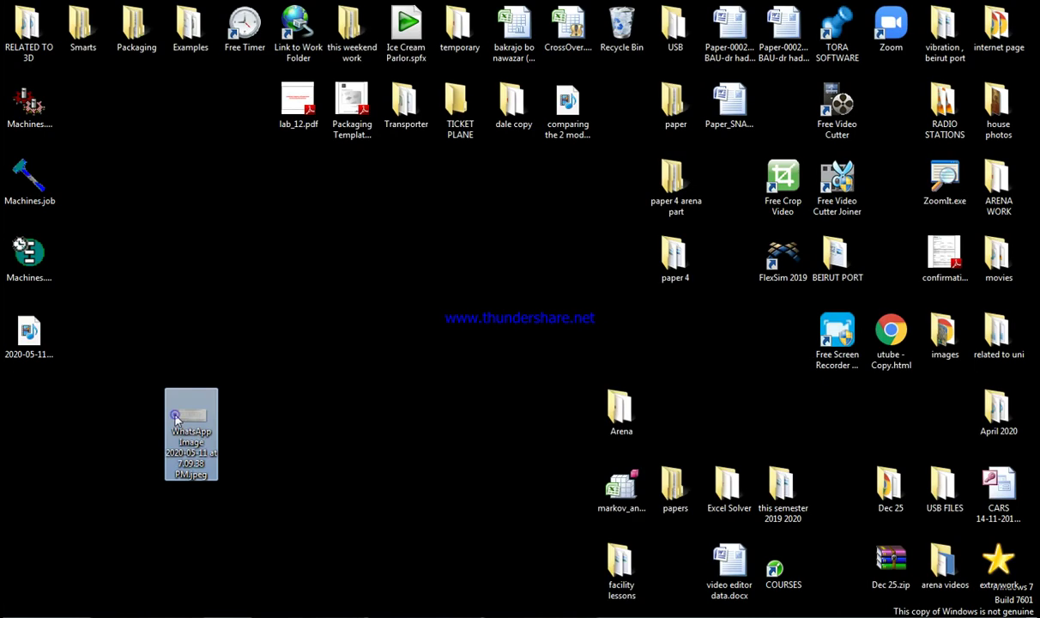
{"action": "scroll", "coordinate": [303, 399], "scroll_direction": "up", "scroll_amount": 2}
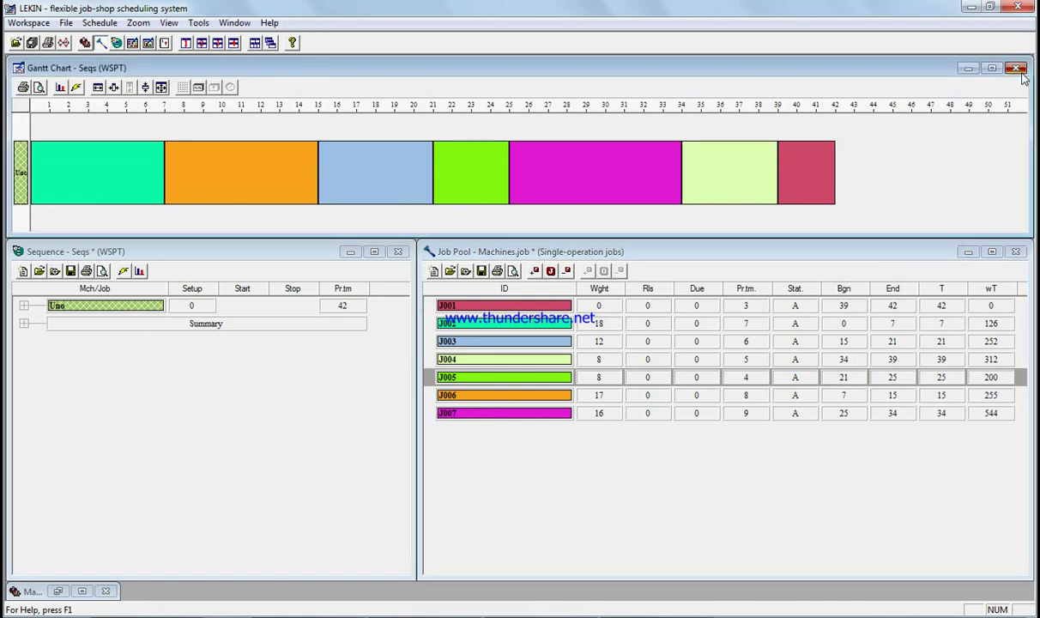
Close the Gantt chart, job pool, sequence and machine park windows
{"action": "left_click", "coordinate": [1015, 68]}
{"action": "left_click", "coordinate": [1015, 252]}
{"action": "left_click", "coordinate": [398, 252]}
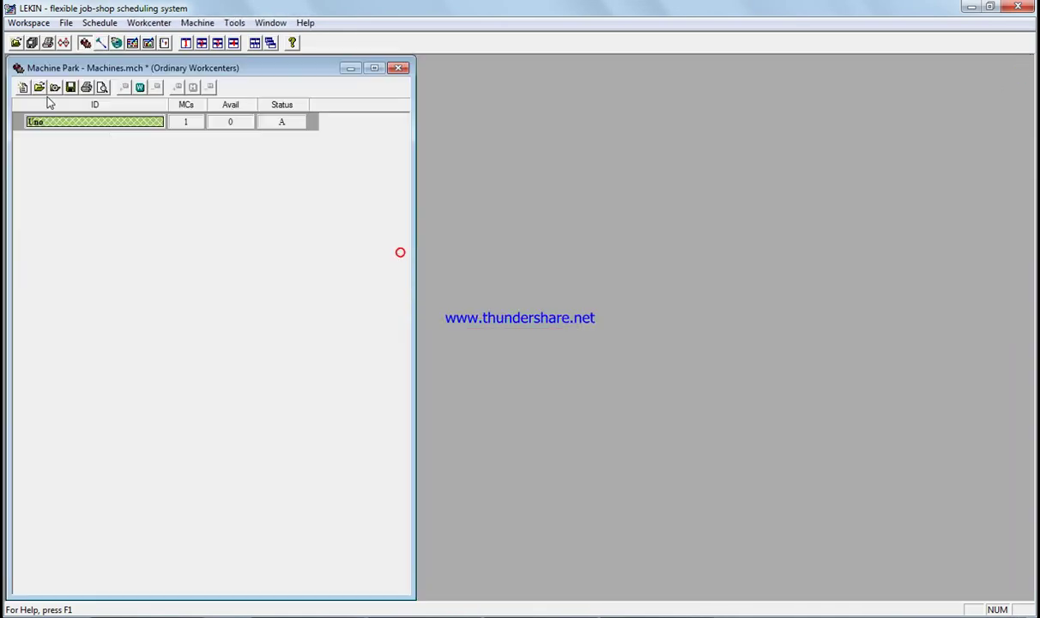
{"action": "left_click", "coordinate": [398, 68]}
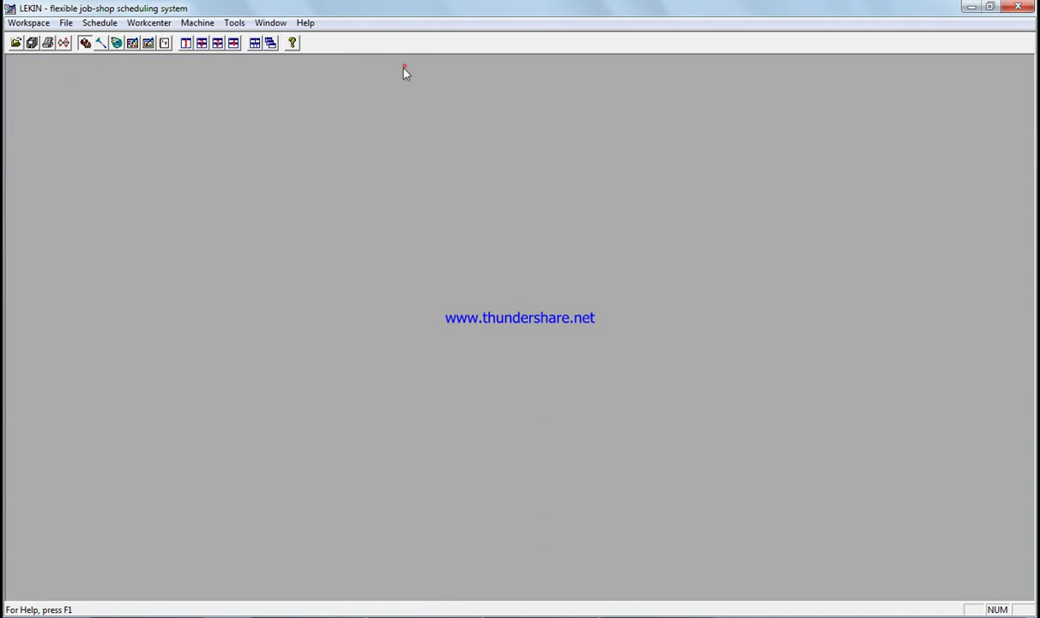
Start a new single-machine workspace with 7 jobs, discarding unsaved Seqs and Machines.mch changes
{"action": "left_click", "coordinate": [25, 22]}
{"action": "left_click", "coordinate": [30, 38]}
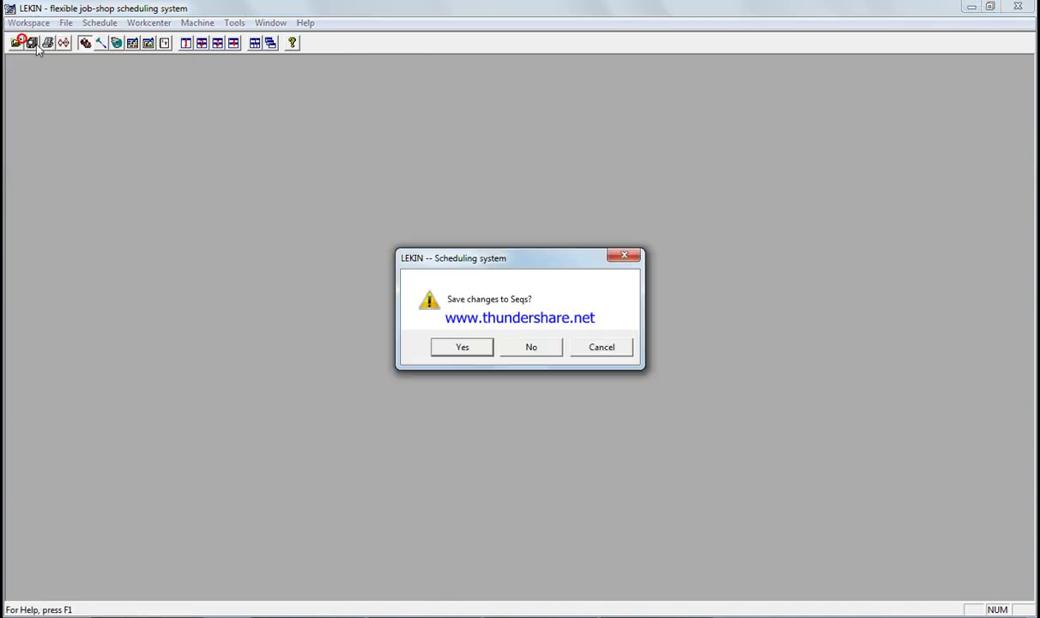
{"action": "left_click", "coordinate": [529, 348]}
{"action": "left_click", "coordinate": [530, 347]}
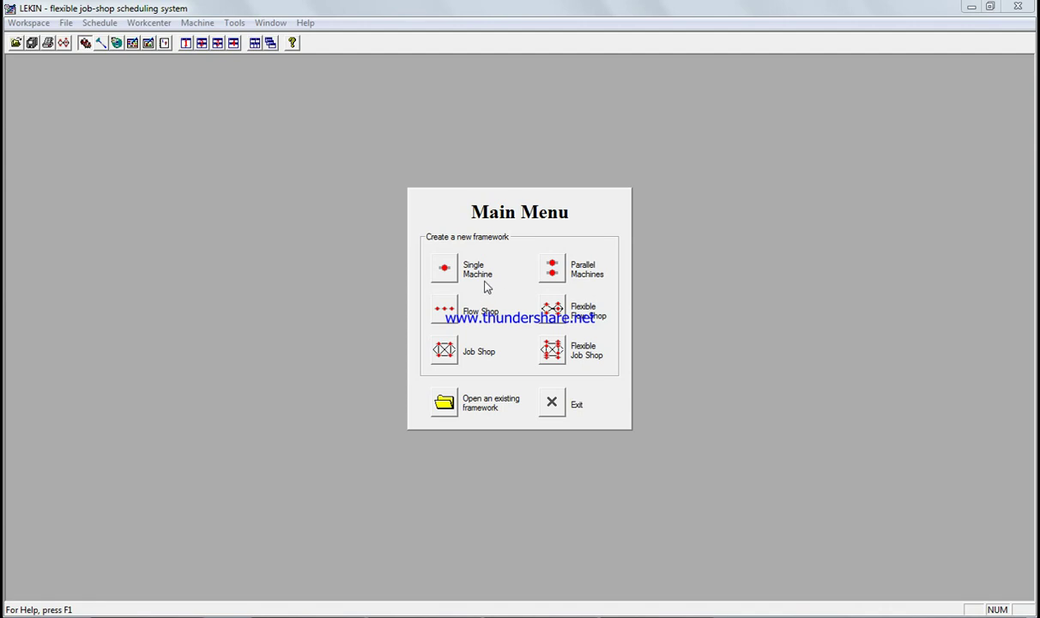
{"action": "left_click", "coordinate": [444, 266]}
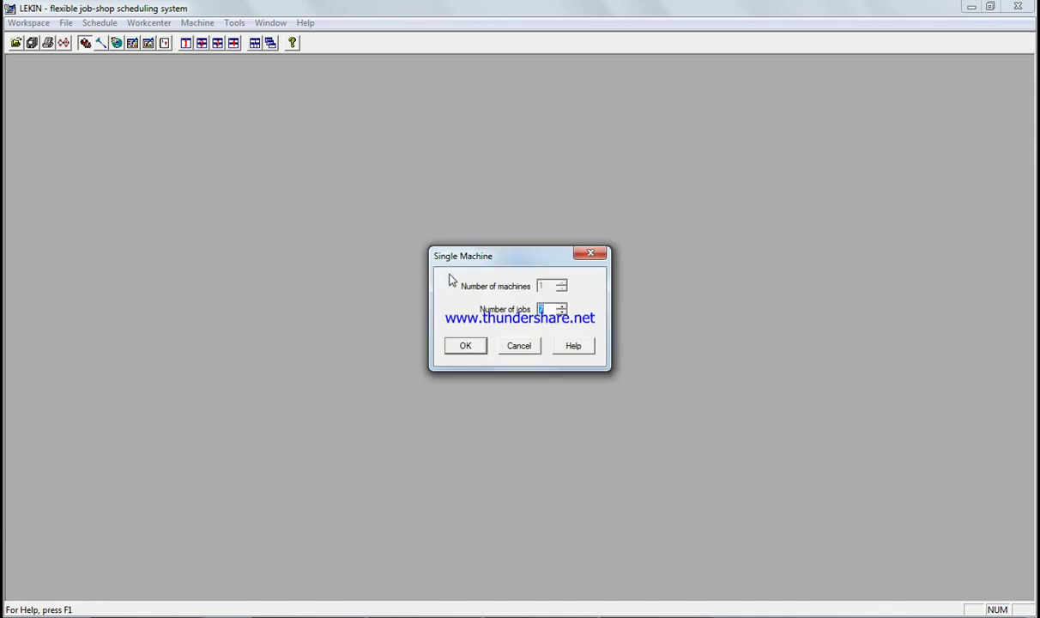
{"action": "left_click", "coordinate": [463, 344]}
{"action": "left_click", "coordinate": [203, 101]}
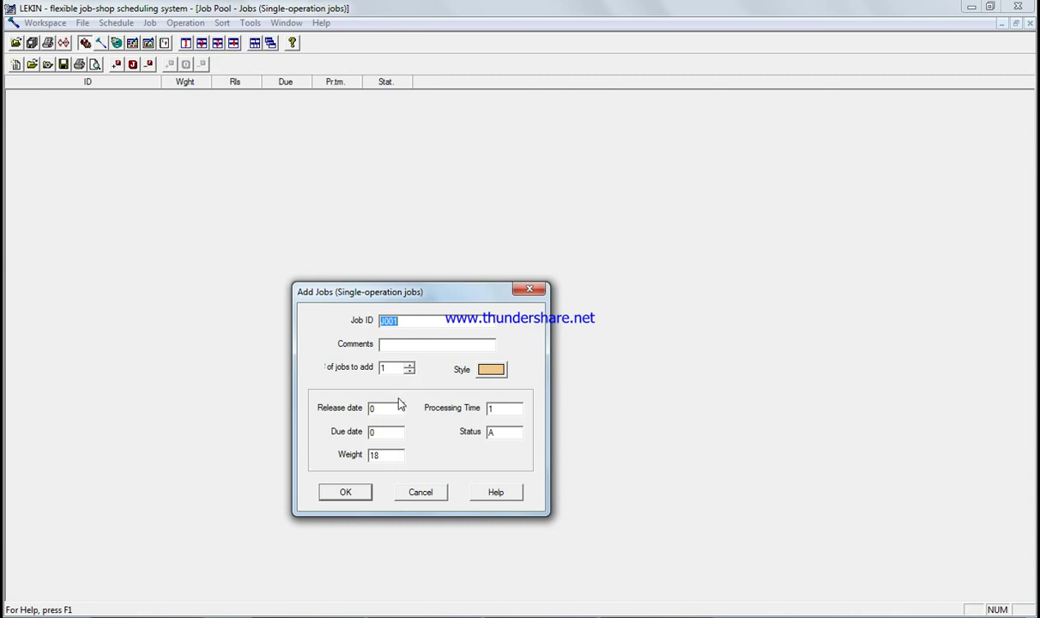
Add J001 (weight 0, processing time 3), J002 (weight 18) and J003 (weight 12)
{"action": "left_click", "coordinate": [385, 454]}
{"action": "type", "text": "8"}
{"action": "double_click", "coordinate": [385, 454]}
{"action": "type", "text": "0"}
{"action": "double_click", "coordinate": [501, 409]}
{"action": "type", "text": "3"}
{"action": "left_click", "coordinate": [361, 498]}
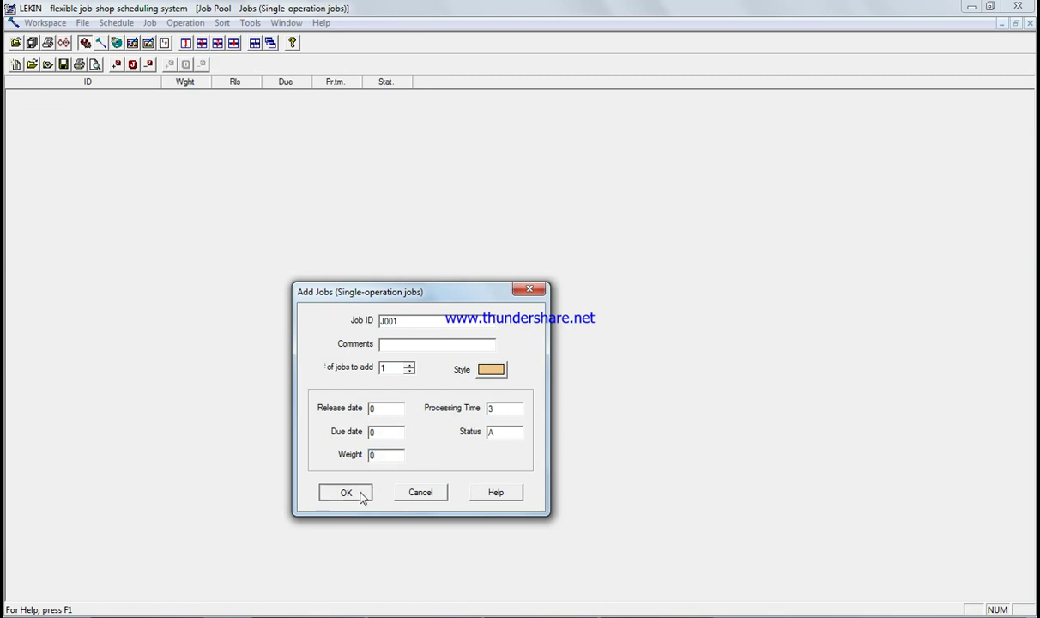
{"action": "double_click", "coordinate": [167, 259]}
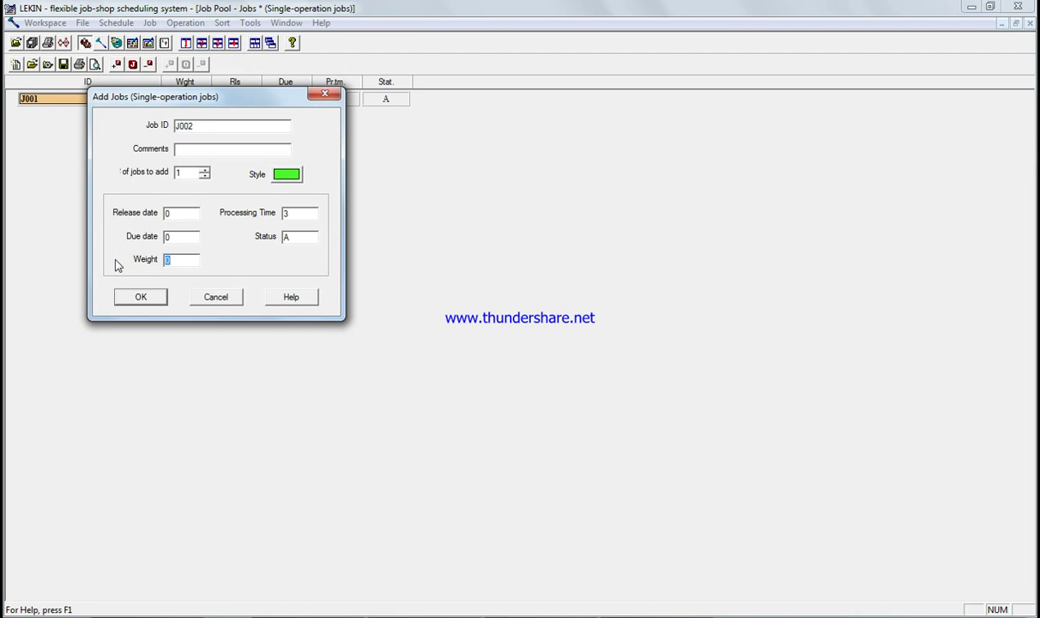
{"action": "type", "text": "18"}
{"action": "left_click", "coordinate": [136, 296]}
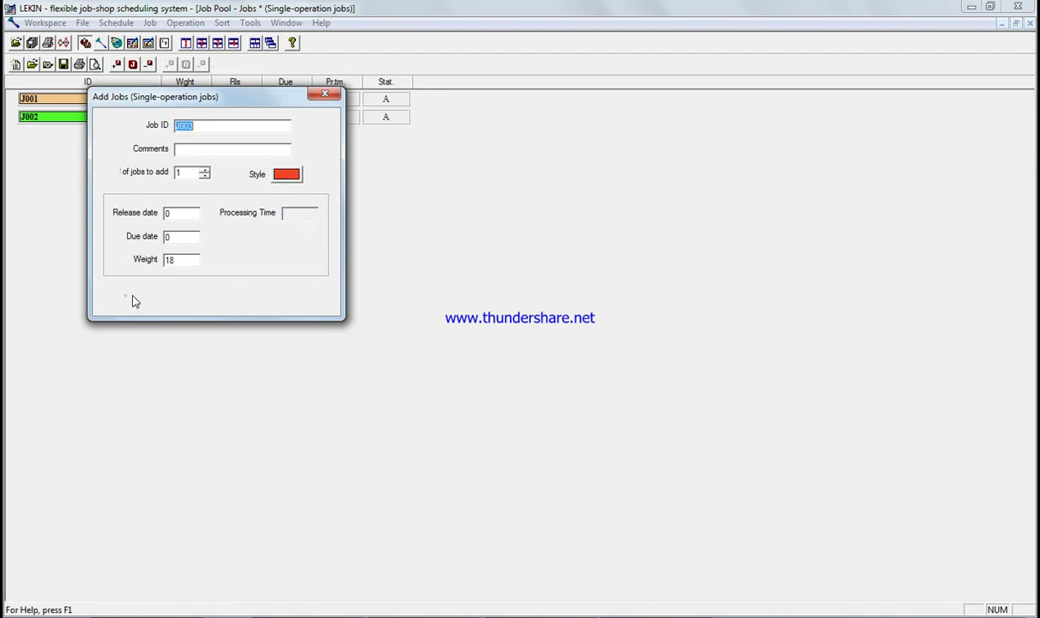
{"action": "double_click", "coordinate": [169, 260]}
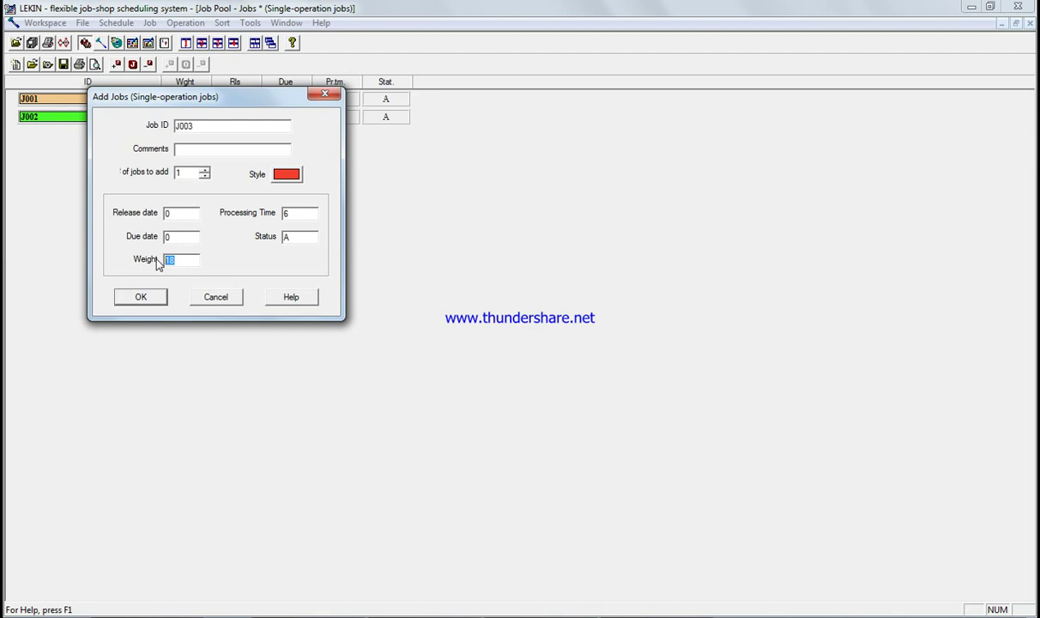
{"action": "type", "text": "12"}
{"action": "left_click", "coordinate": [143, 297]}
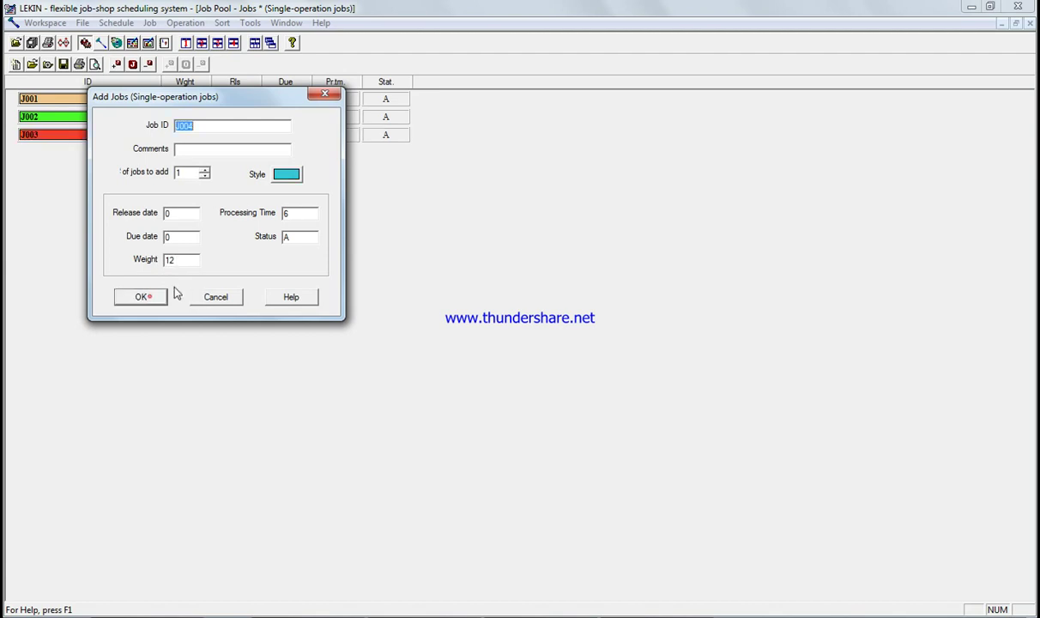
Add J004 with weight 8 and processing time 5
{"action": "double_click", "coordinate": [169, 260]}
{"action": "type", "text": "5"}
{"action": "double_click", "coordinate": [286, 212]}
{"action": "double_click", "coordinate": [187, 259]}
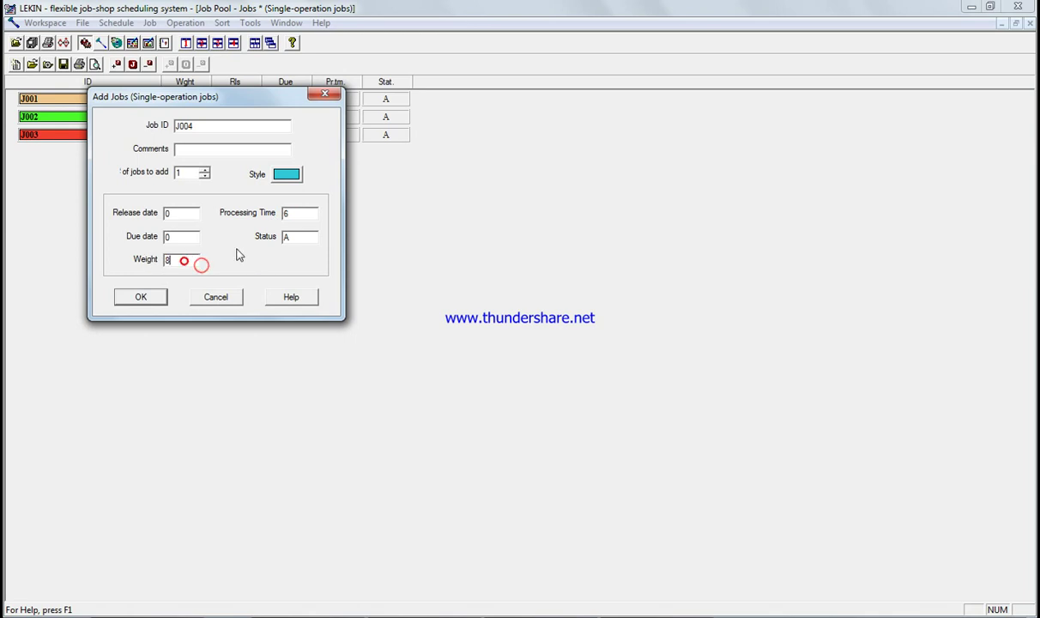
{"action": "type", "text": "8"}
{"action": "double_click", "coordinate": [283, 212]}
{"action": "type", "text": "5"}
{"action": "left_click", "coordinate": [142, 298]}
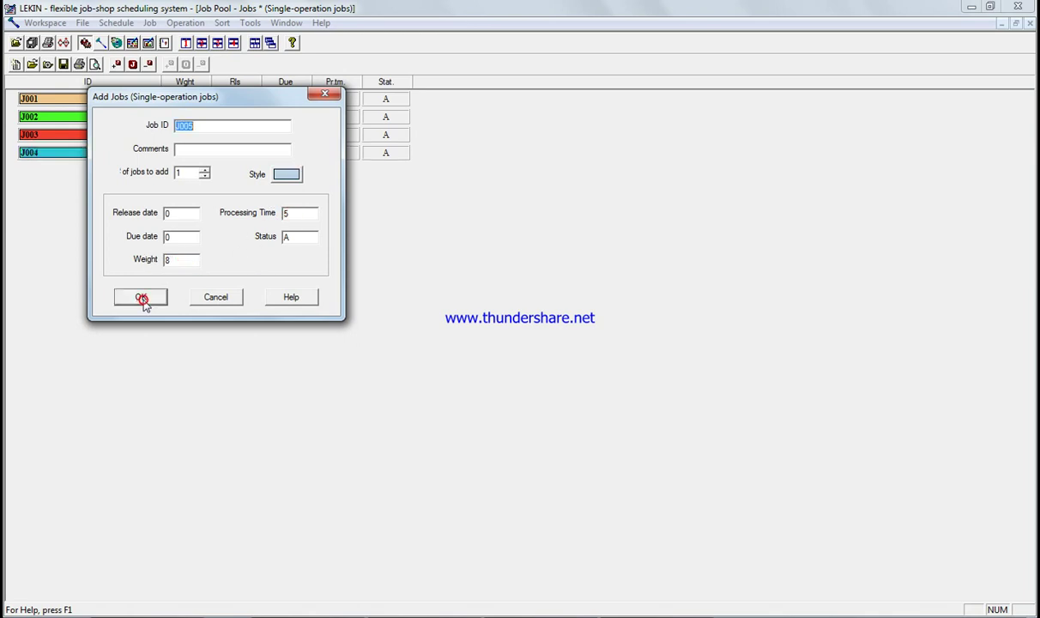
Add J005 (weight 17, time 8), J006 (weight 16, time 9) and J007
{"action": "double_click", "coordinate": [172, 260]}
{"action": "type", "text": "17"}
{"action": "double_click", "coordinate": [284, 213]}
{"action": "type", "text": "8"}
{"action": "left_click", "coordinate": [140, 297]}
{"action": "double_click", "coordinate": [172, 259]}
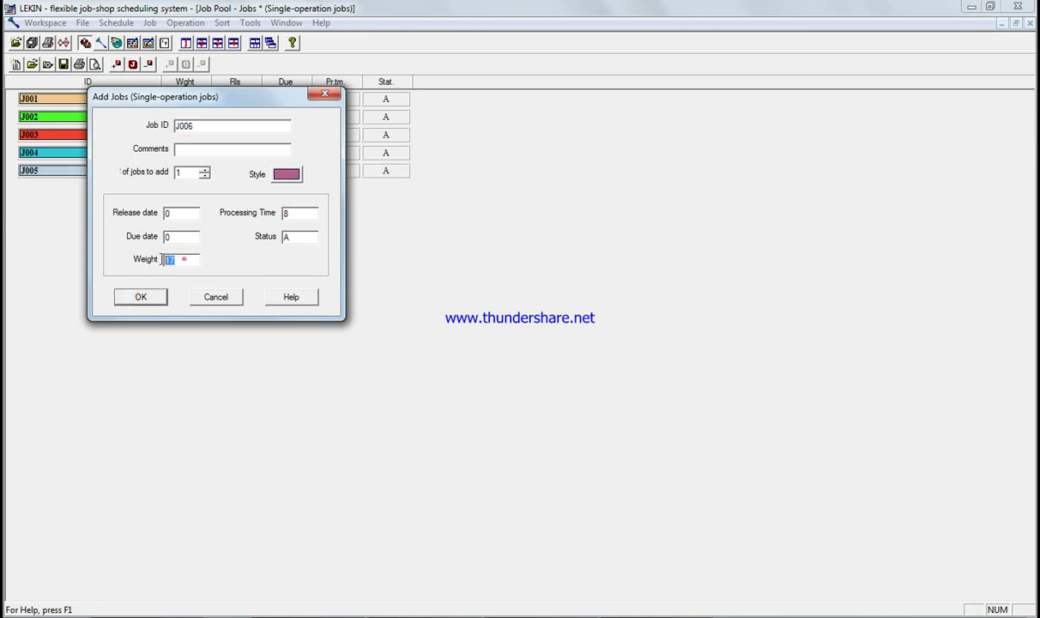
{"action": "type", "text": "16"}
{"action": "double_click", "coordinate": [284, 213]}
{"action": "type", "text": "9"}
{"action": "left_click", "coordinate": [146, 297]}
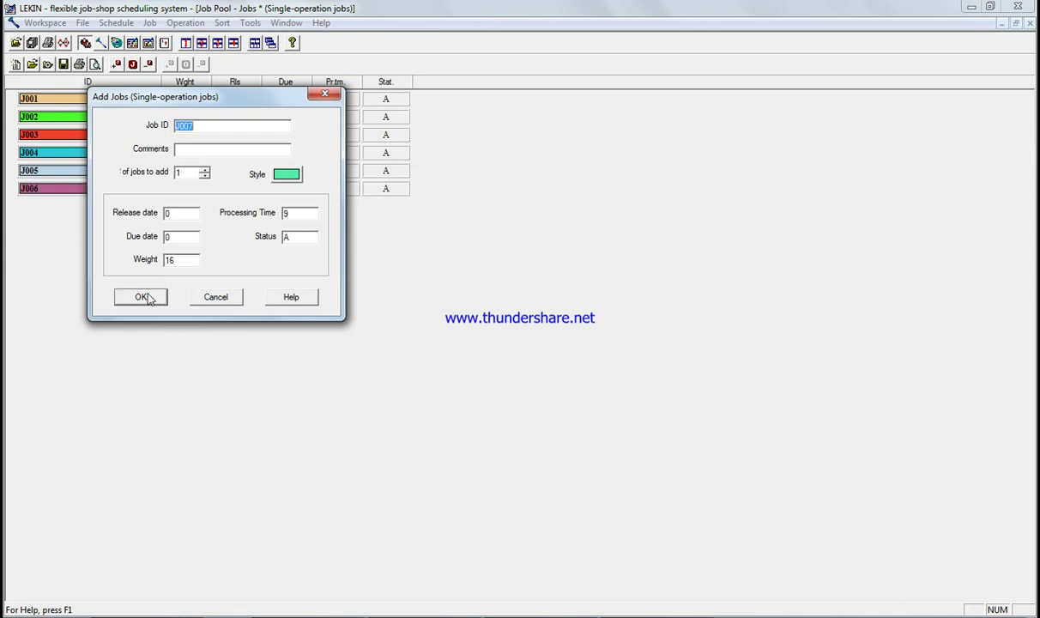
{"action": "left_click", "coordinate": [146, 297]}
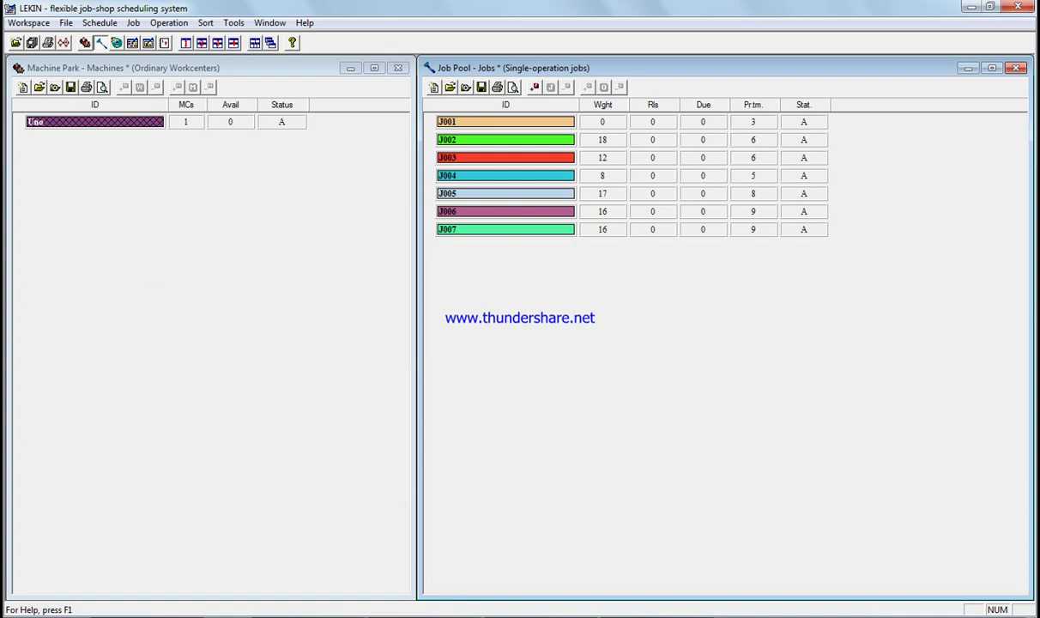
{"action": "key", "text": "alt+Tab"}
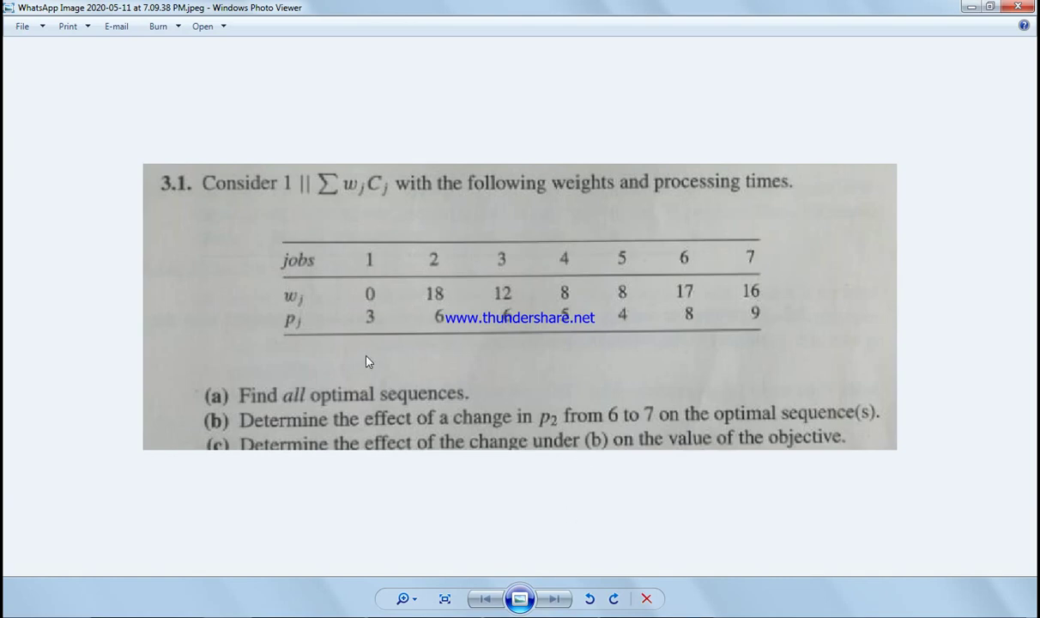
{"action": "key", "text": "alt+Tab"}
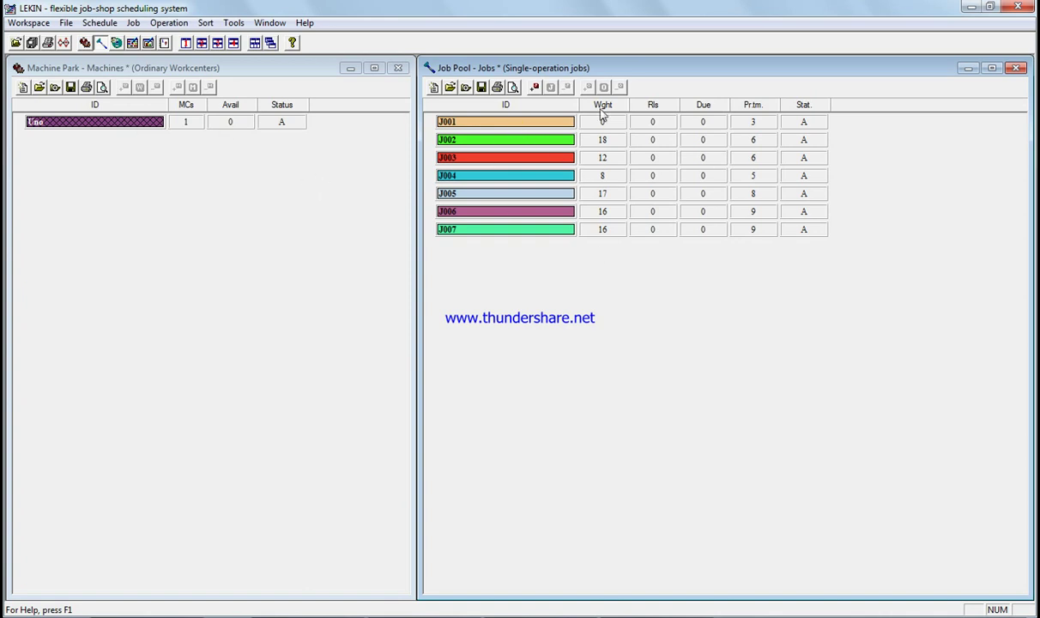
{"action": "left_click", "coordinate": [509, 122]}
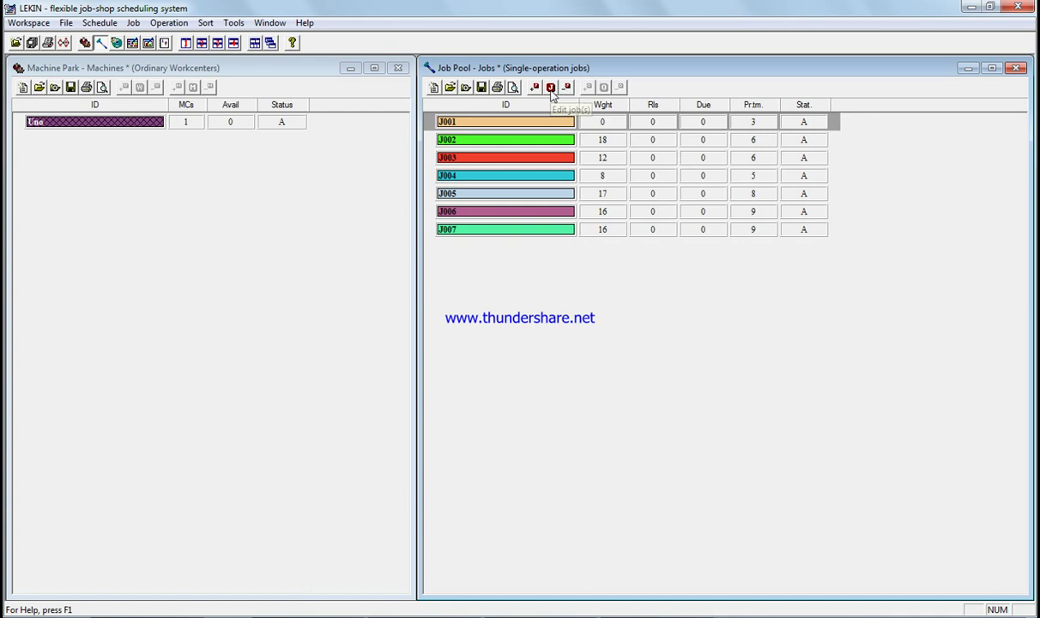
{"action": "key", "text": "alt+Tab"}
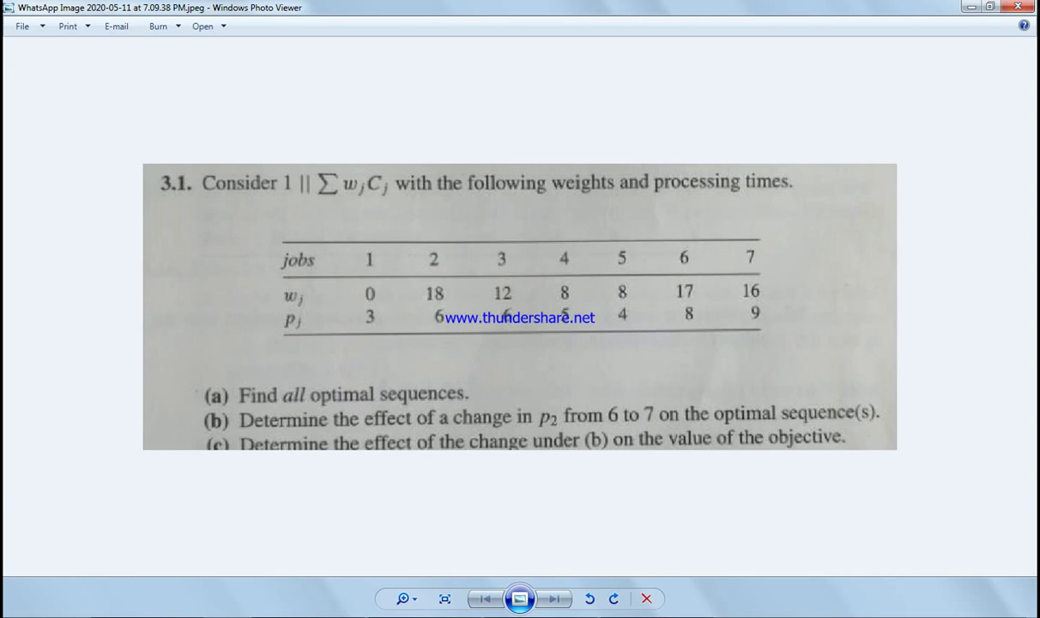
{"action": "mouse_move", "coordinate": [540, 616]}
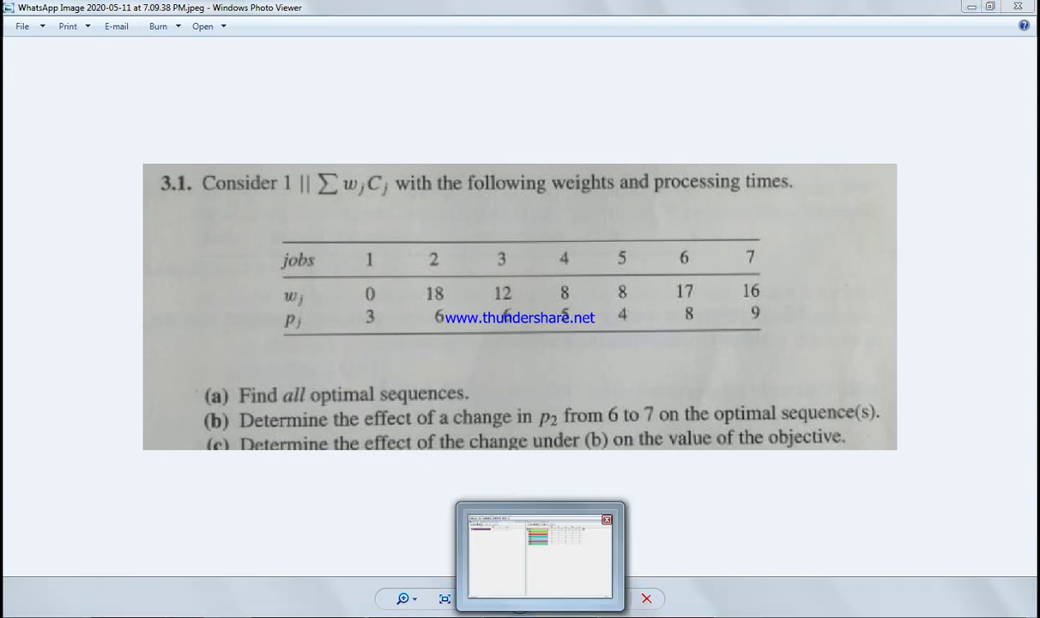
{"action": "left_click", "coordinate": [540, 556]}
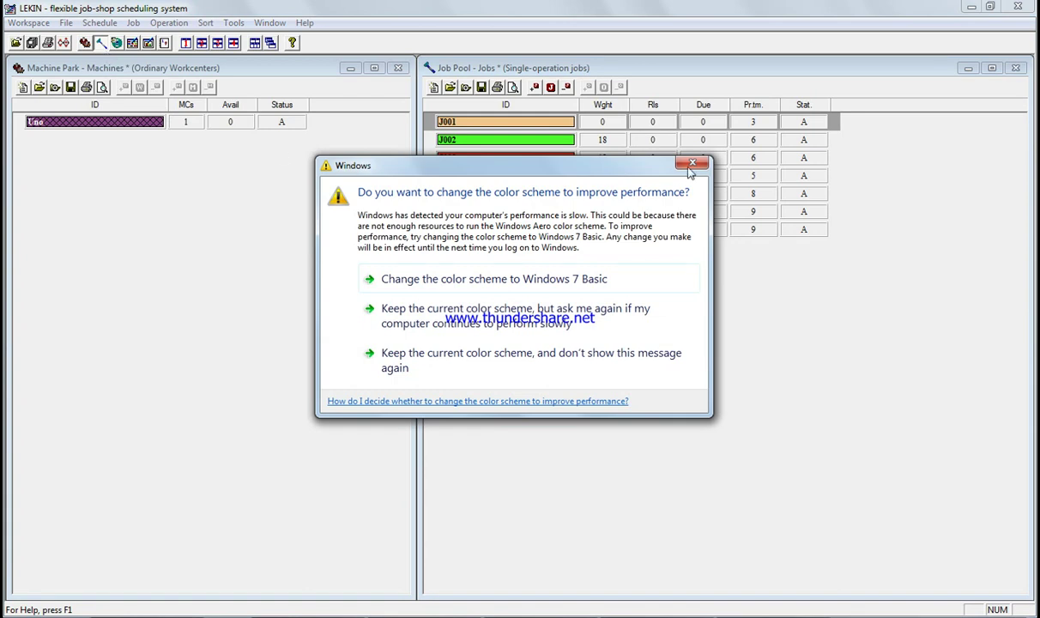
{"action": "left_click", "coordinate": [691, 162]}
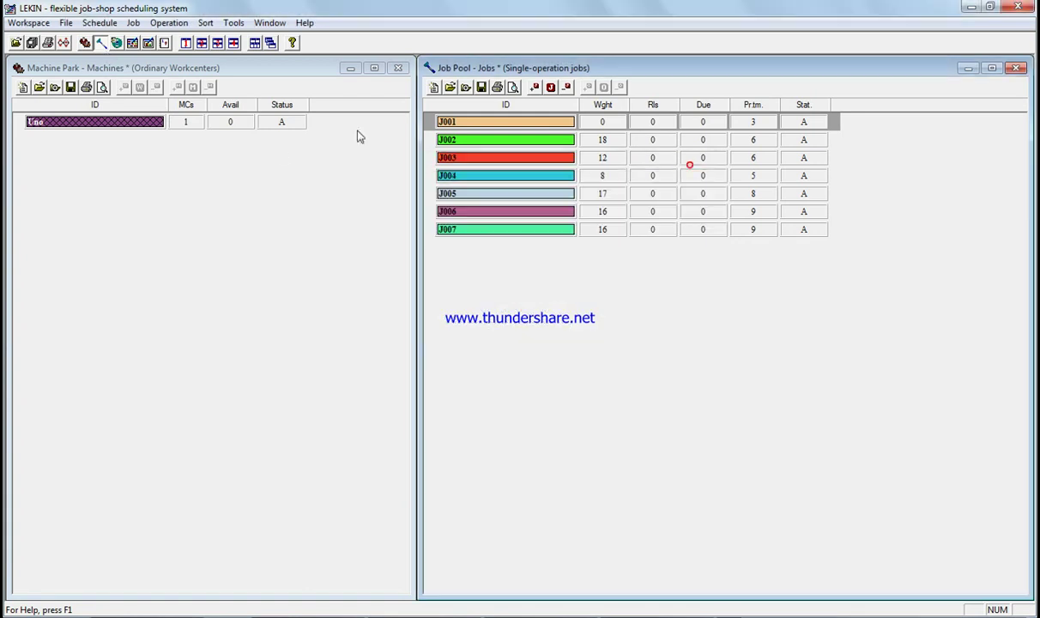
Tile the log book and objective chart views, then close both
{"action": "left_click", "coordinate": [219, 45]}
{"action": "left_click", "coordinate": [235, 46]}
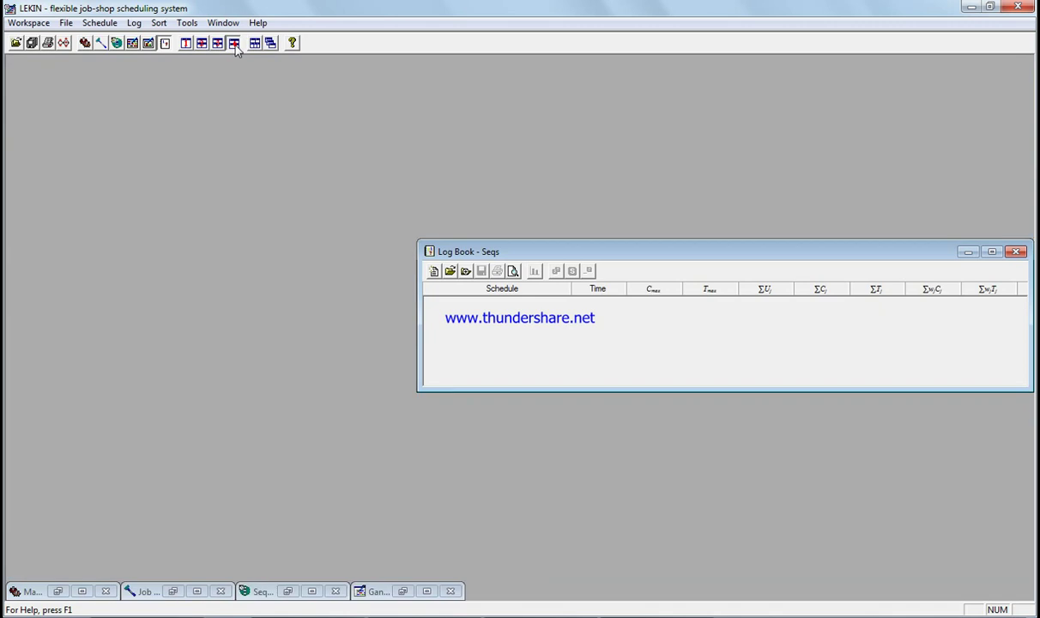
{"action": "left_click", "coordinate": [237, 50]}
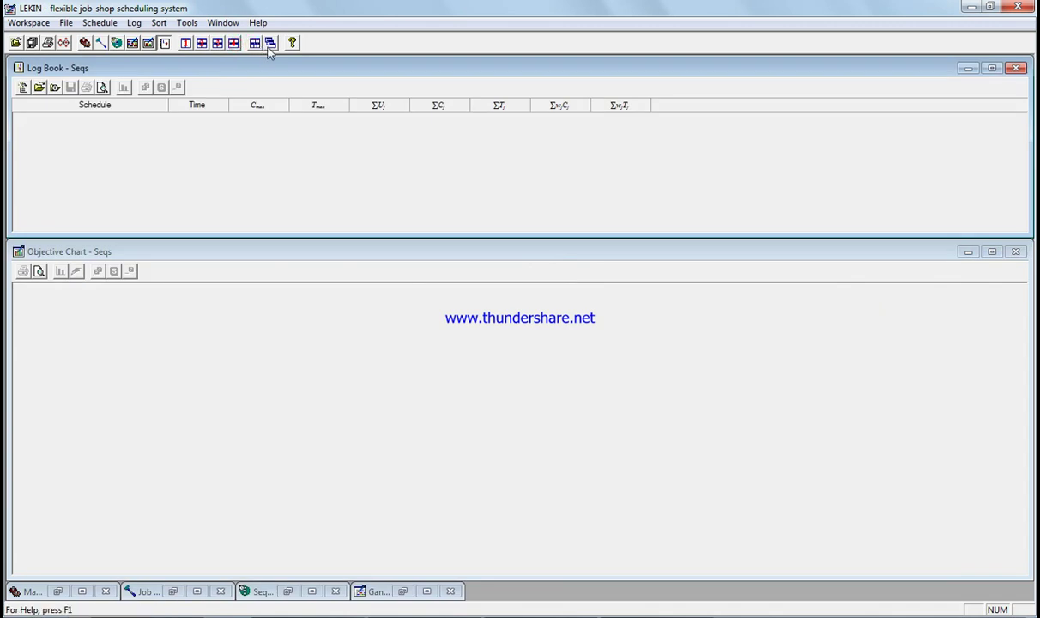
{"action": "left_click", "coordinate": [1015, 251]}
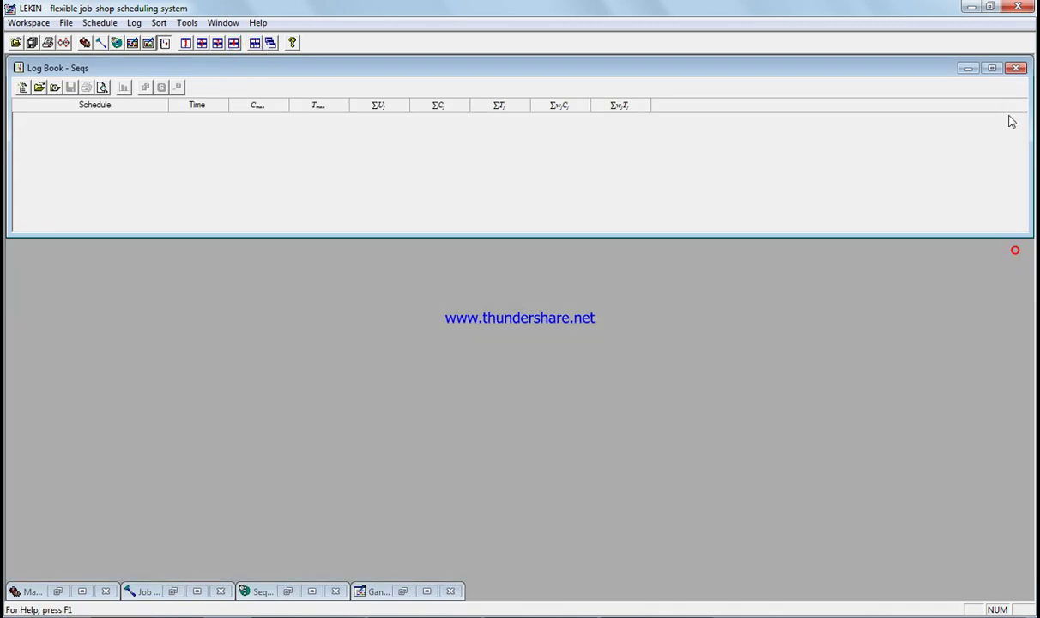
{"action": "left_click", "coordinate": [1017, 68]}
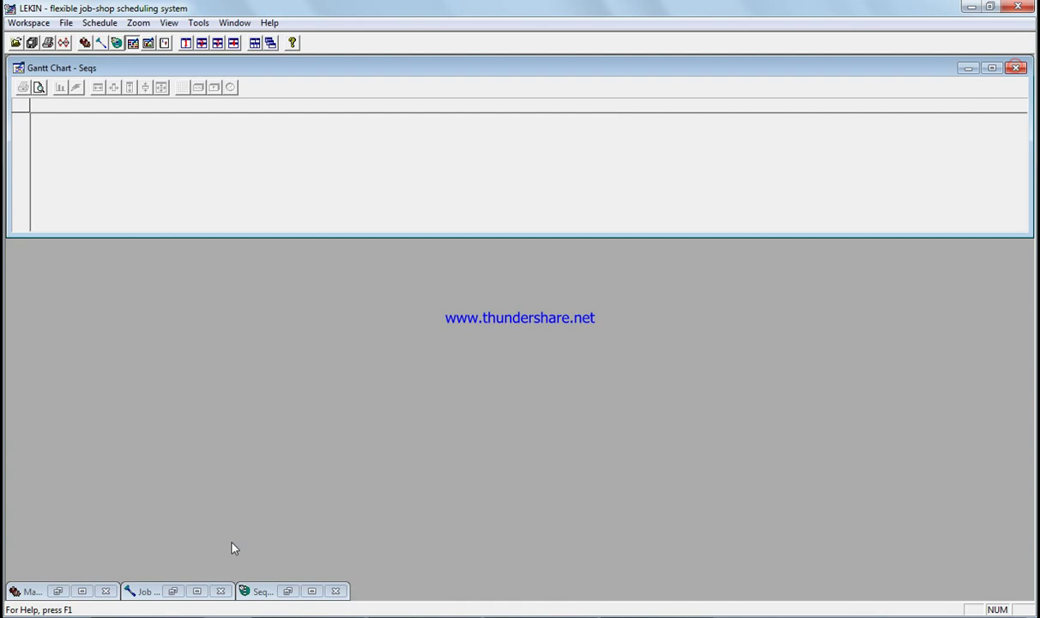
Close the empty Gantt chart and tile the machine park and job pool side by side
{"action": "left_click", "coordinate": [82, 592]}
{"action": "left_click", "coordinate": [82, 592]}
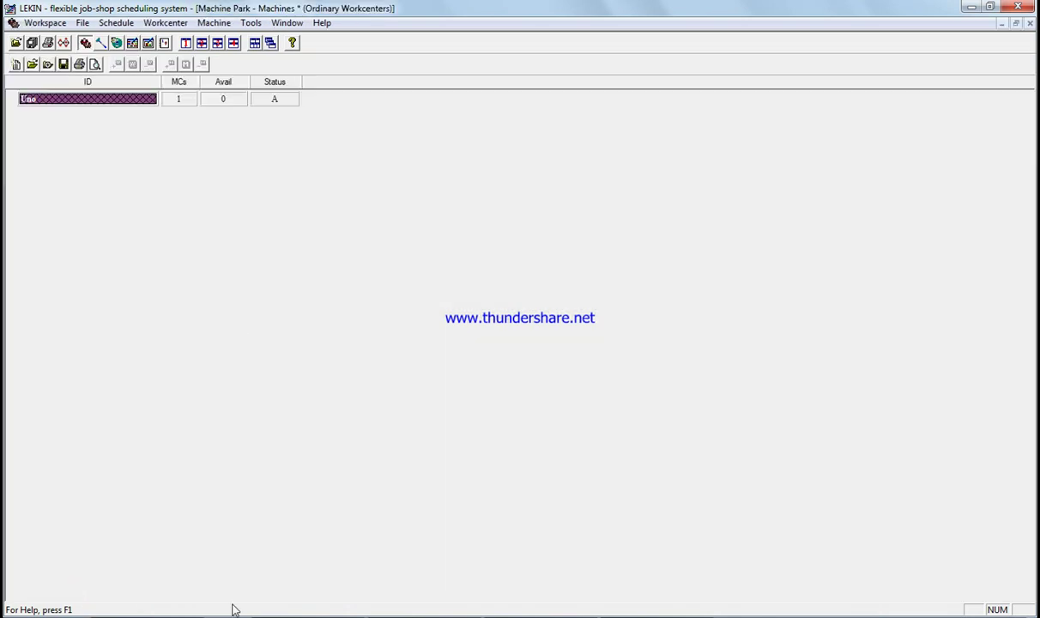
{"action": "left_click", "coordinate": [1000, 25]}
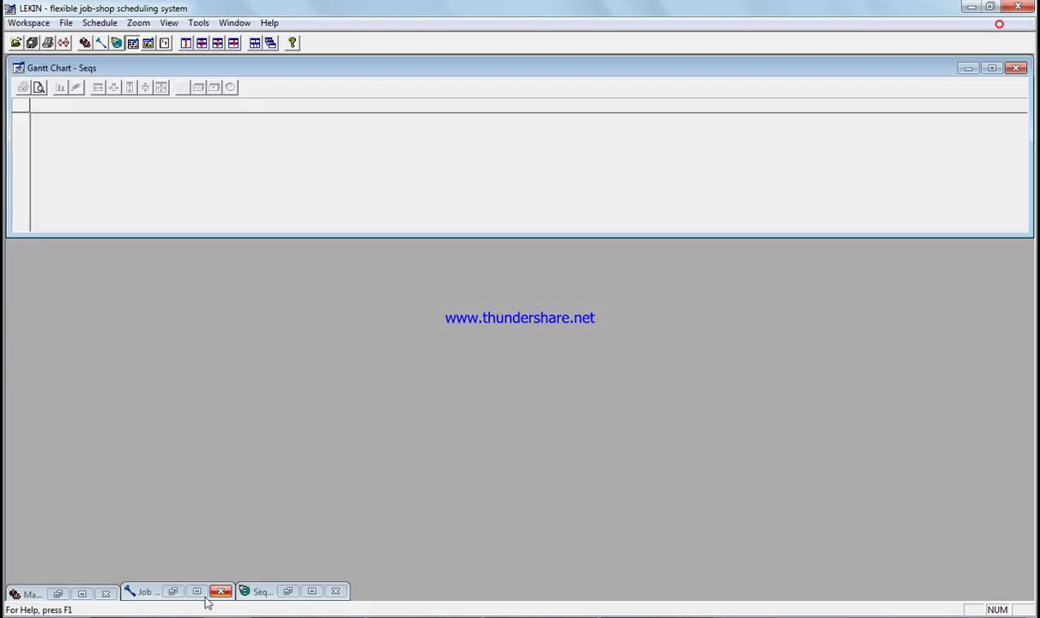
{"action": "left_click", "coordinate": [314, 596]}
{"action": "left_click", "coordinate": [1030, 23]}
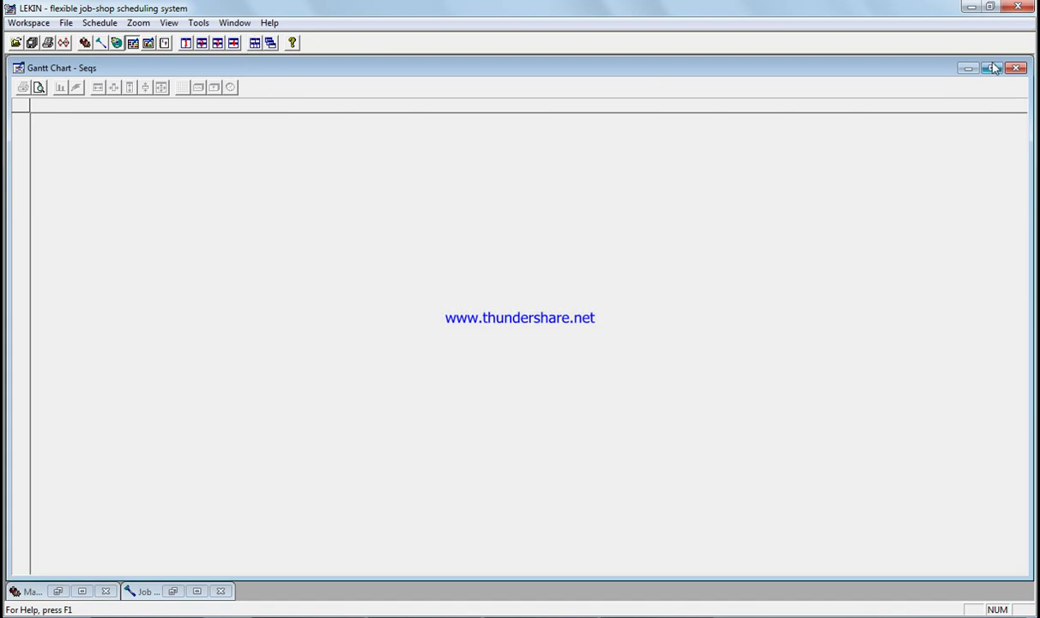
{"action": "left_click", "coordinate": [1016, 68]}
{"action": "left_click", "coordinate": [255, 43]}
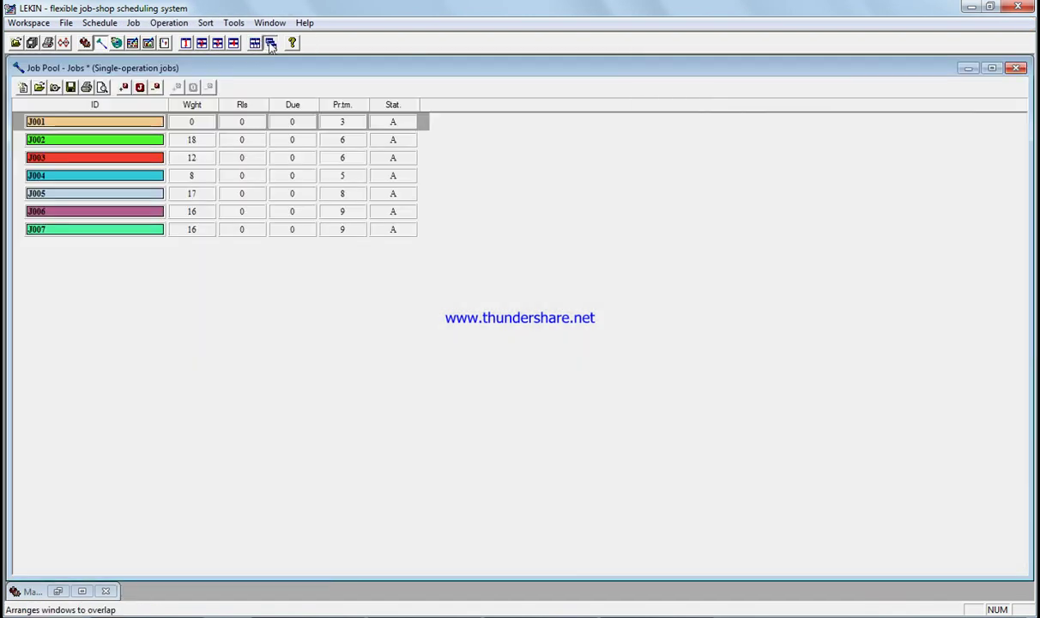
{"action": "left_click", "coordinate": [81, 592]}
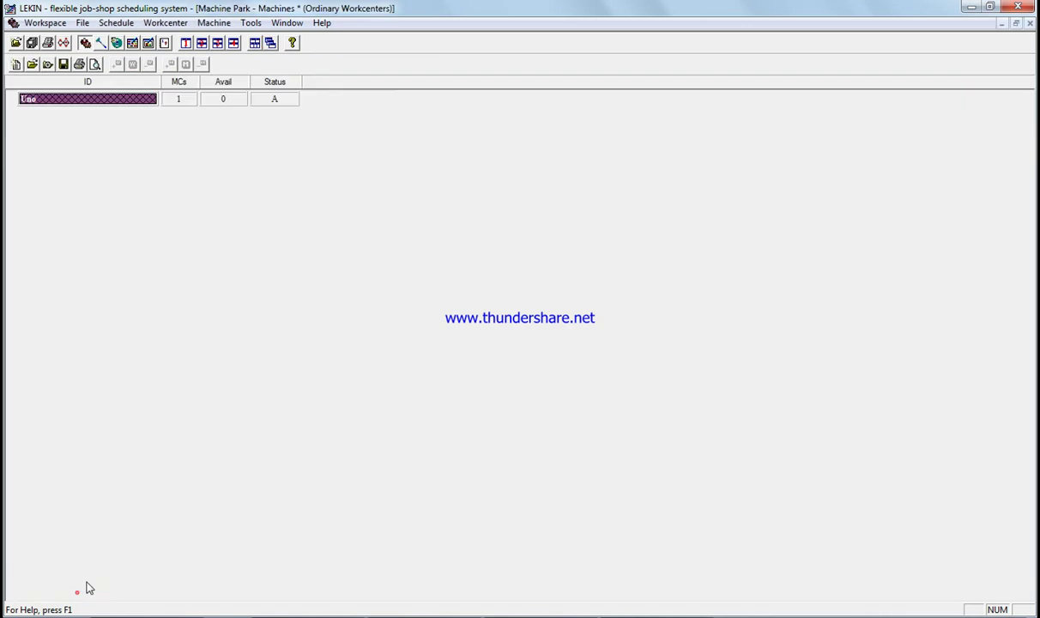
{"action": "left_click", "coordinate": [255, 43]}
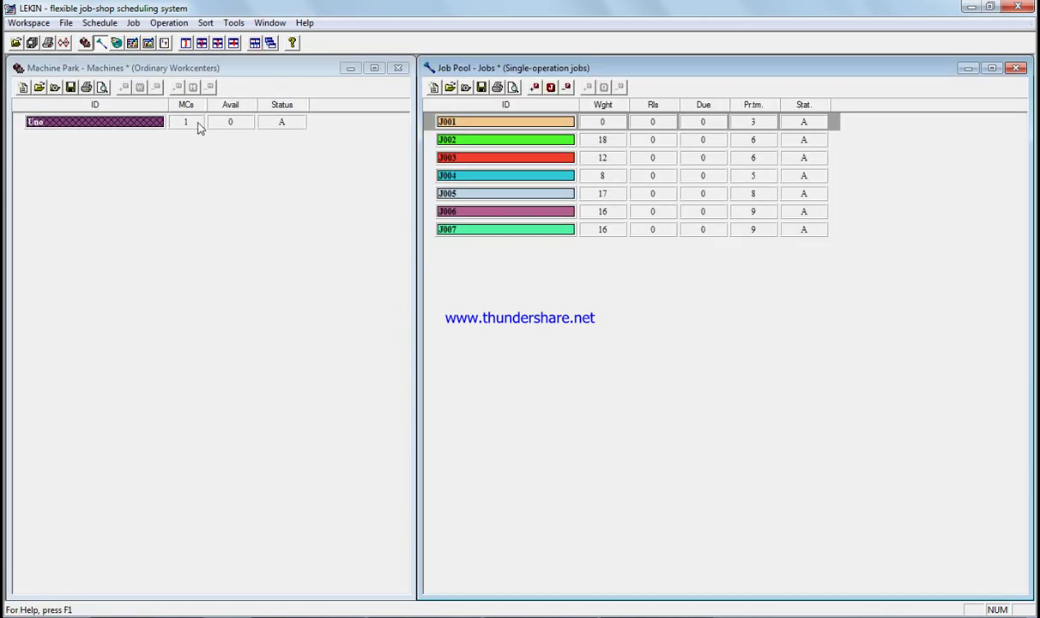
Schedule the seven jobs on the machine with the 7 WSPT dispatching rule
{"action": "left_click", "coordinate": [100, 26]}
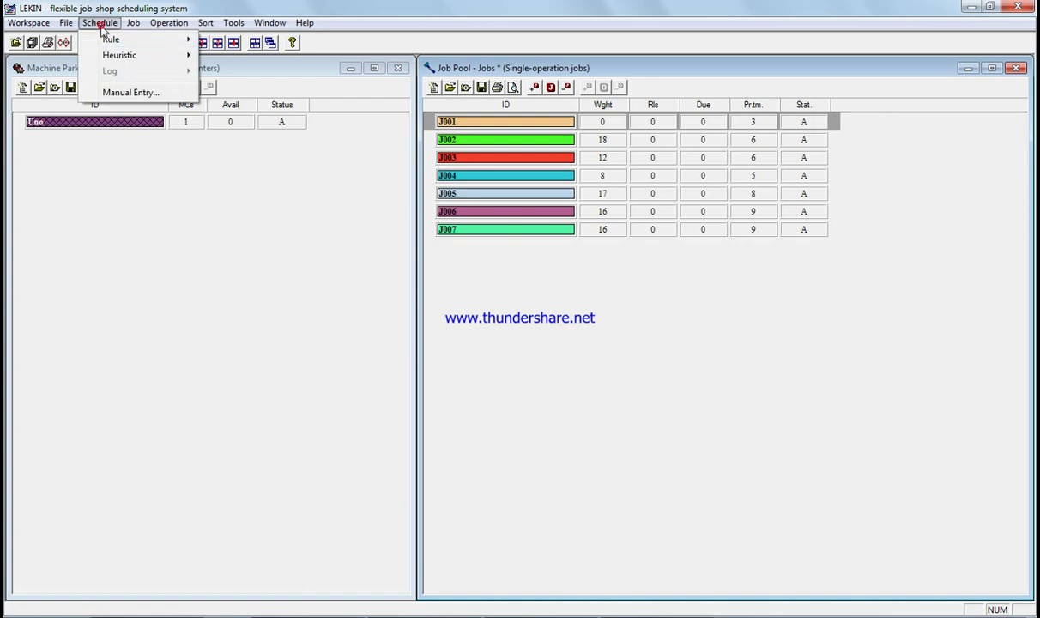
{"action": "mouse_move", "coordinate": [109, 39]}
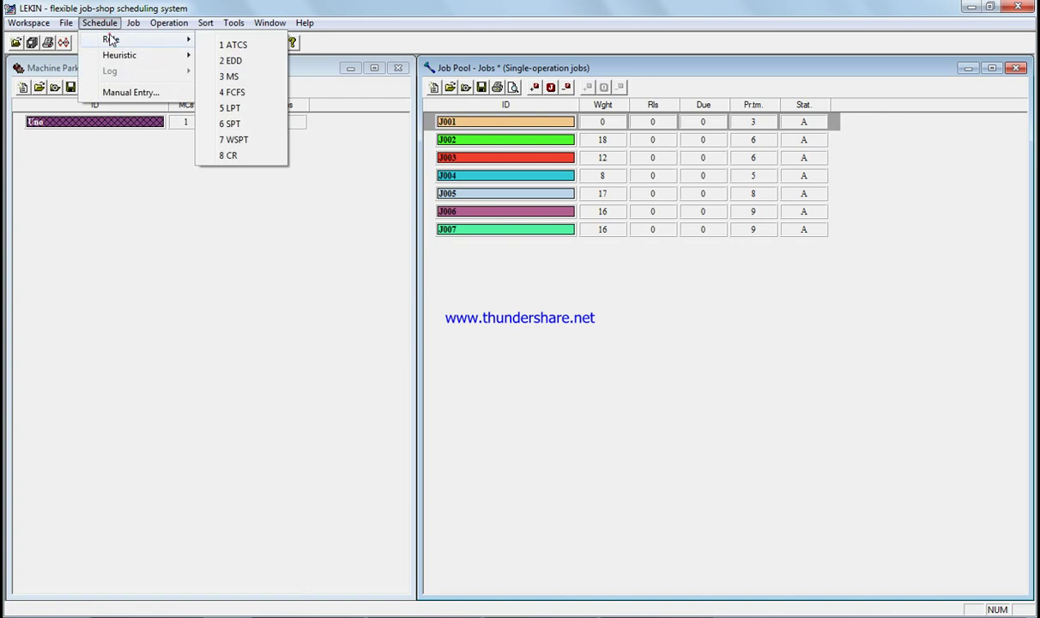
{"action": "left_click", "coordinate": [255, 140]}
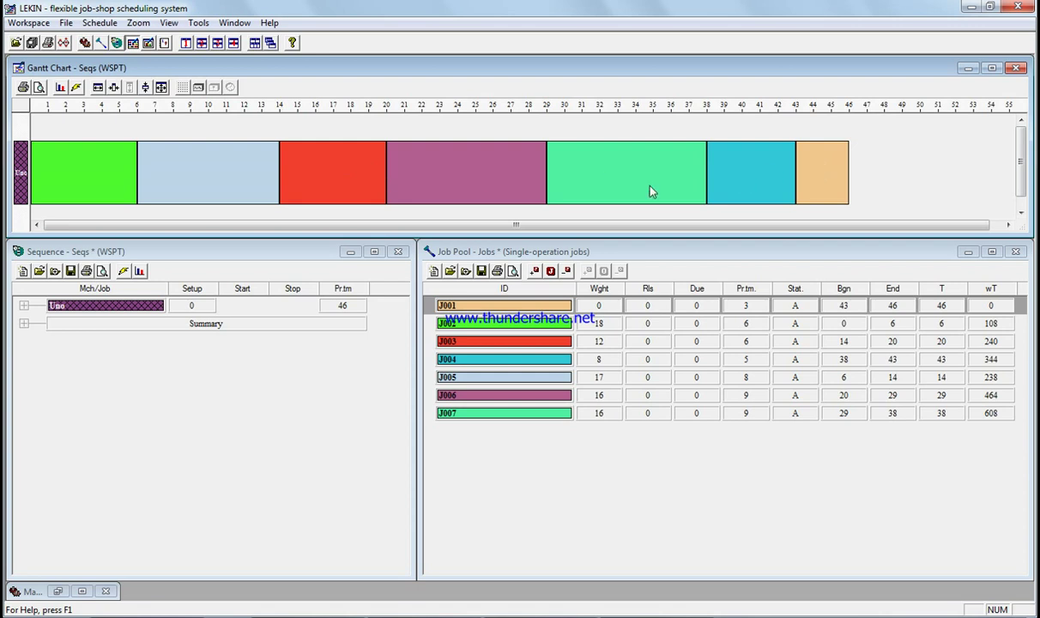
Expand the sequence Summary to show makespan 46 and weighted completion 2002; dismiss the color prompt
{"action": "left_click", "coordinate": [215, 326]}
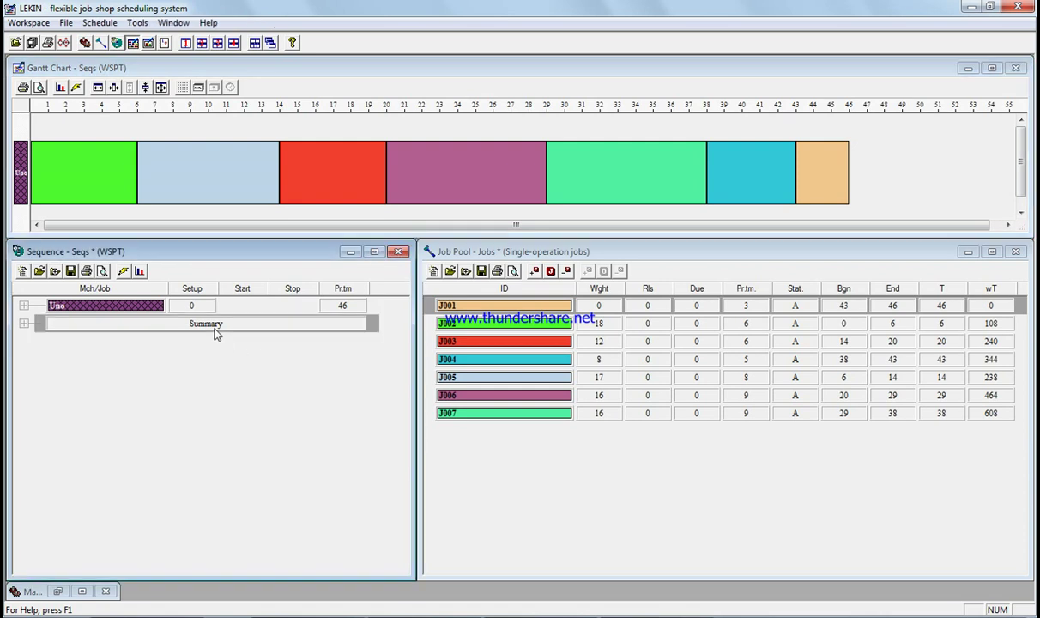
{"action": "left_click", "coordinate": [25, 324]}
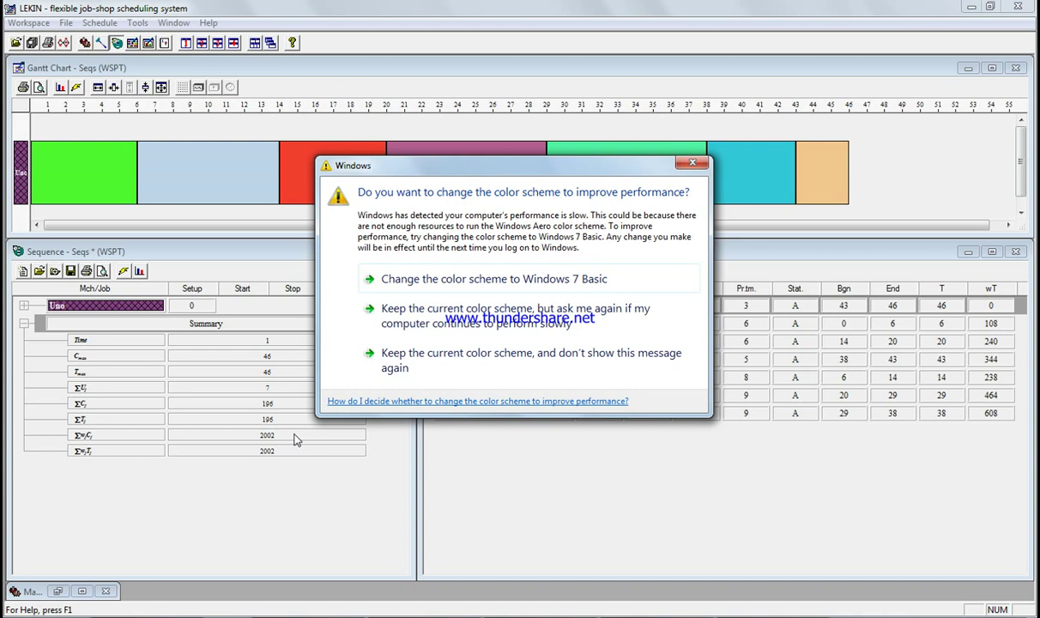
{"action": "left_click", "coordinate": [693, 162]}
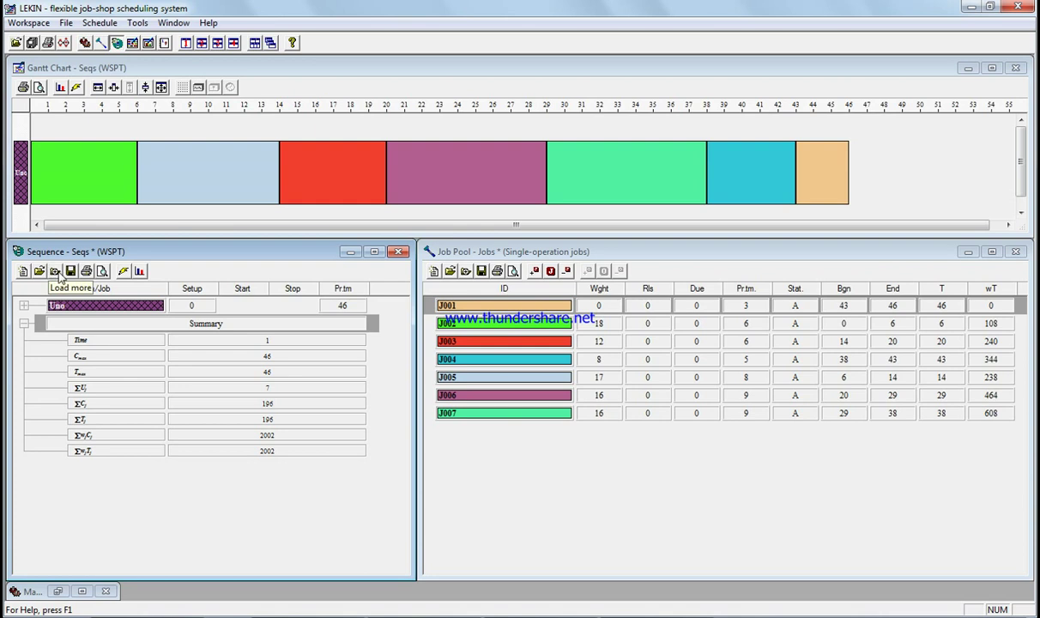
{"action": "left_click", "coordinate": [76, 87]}
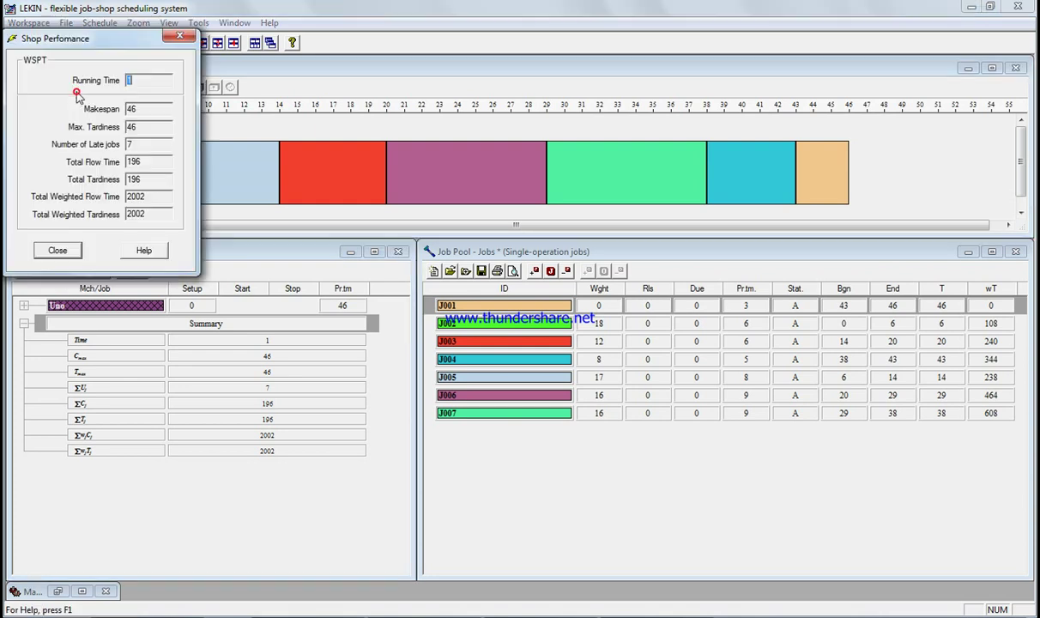
{"action": "left_click_drag", "start_coordinate": [102, 42], "coordinate": [445, 337]}
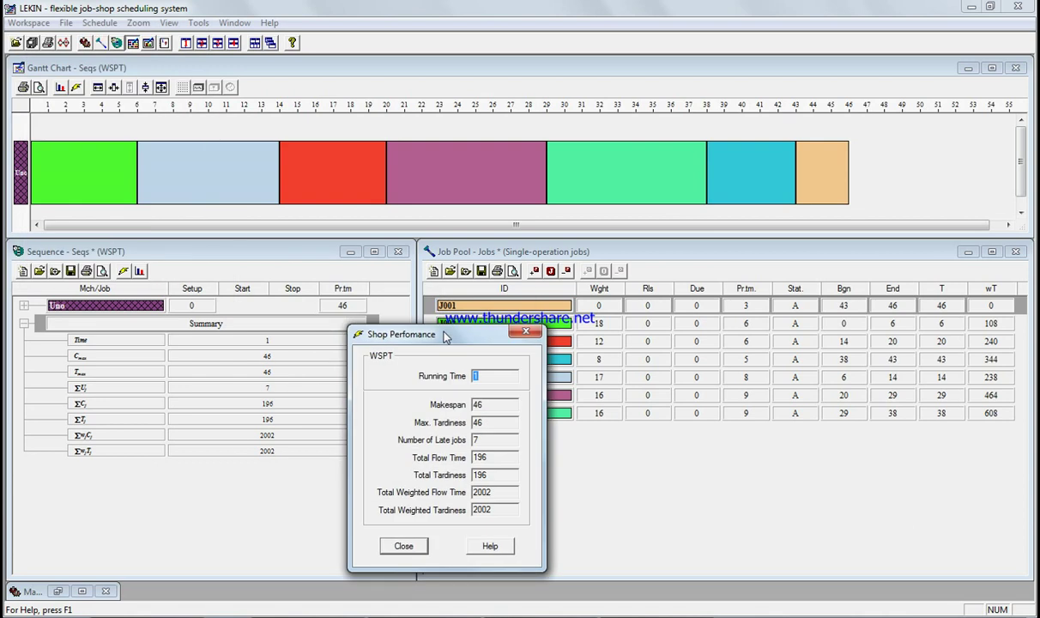
{"action": "left_click_drag", "start_coordinate": [445, 337], "coordinate": [445, 339]}
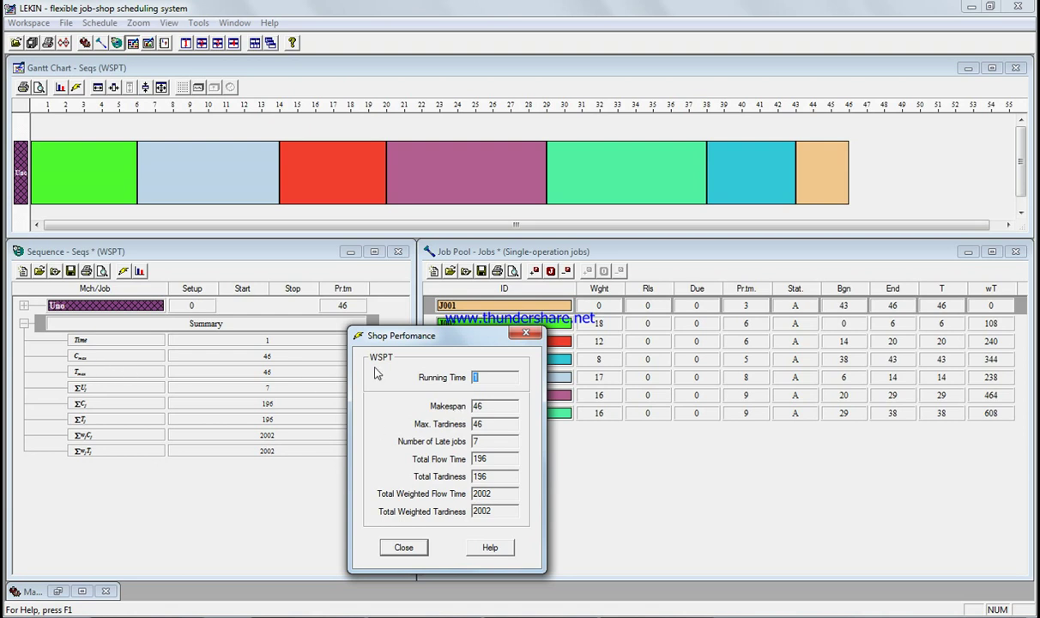
{"action": "left_click_drag", "start_coordinate": [488, 343], "coordinate": [441, 410]}
{"action": "left_click", "coordinate": [478, 400]}
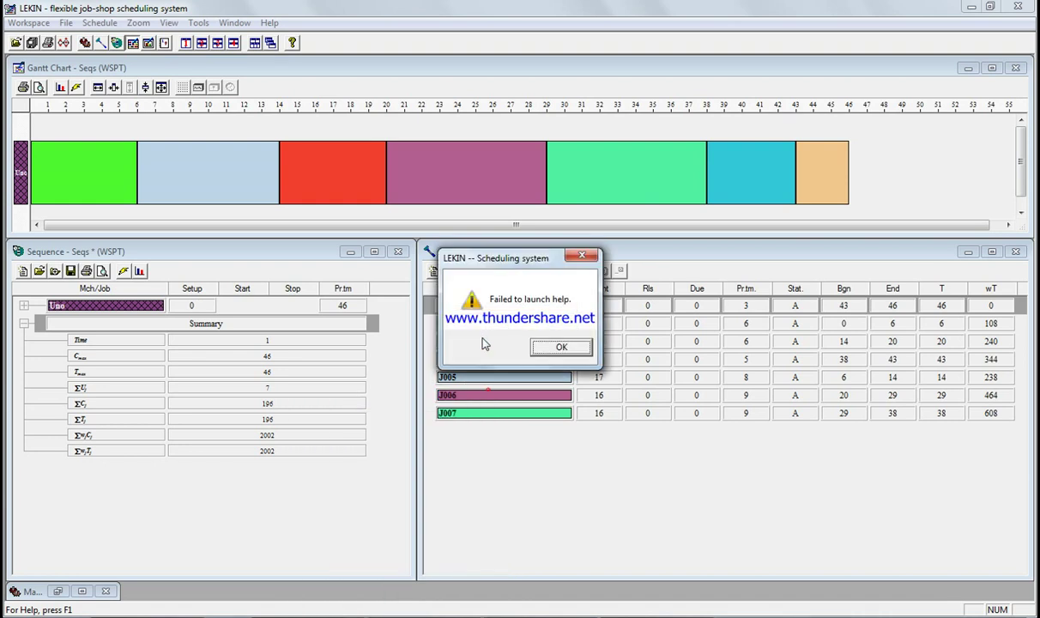
{"action": "left_click", "coordinate": [558, 349]}
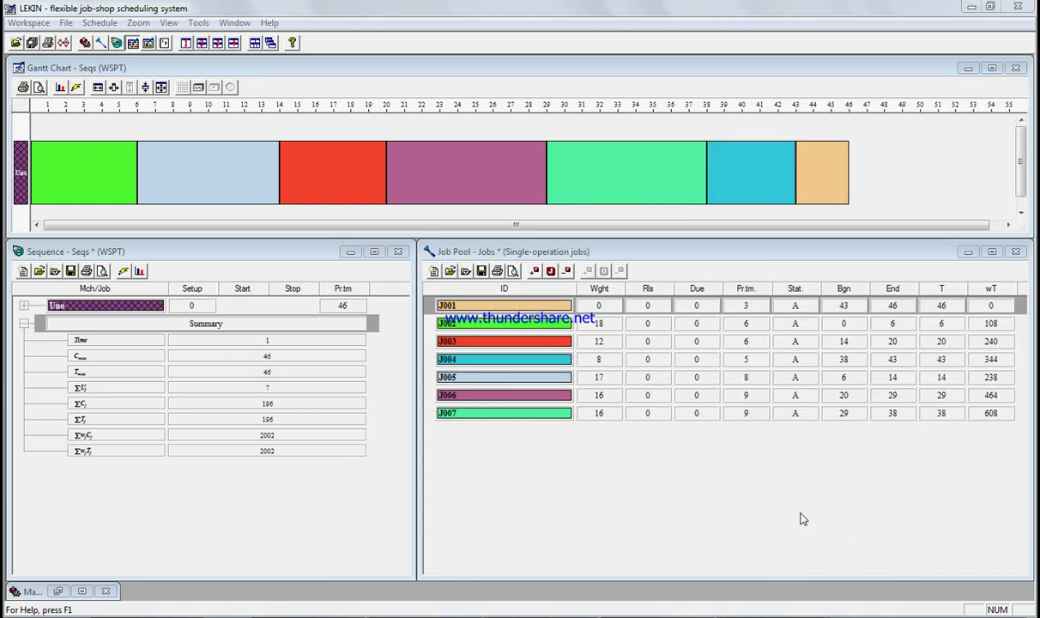
Edit job J005, choosing to save the current sequence before it is cleared
{"action": "left_click", "coordinate": [543, 381]}
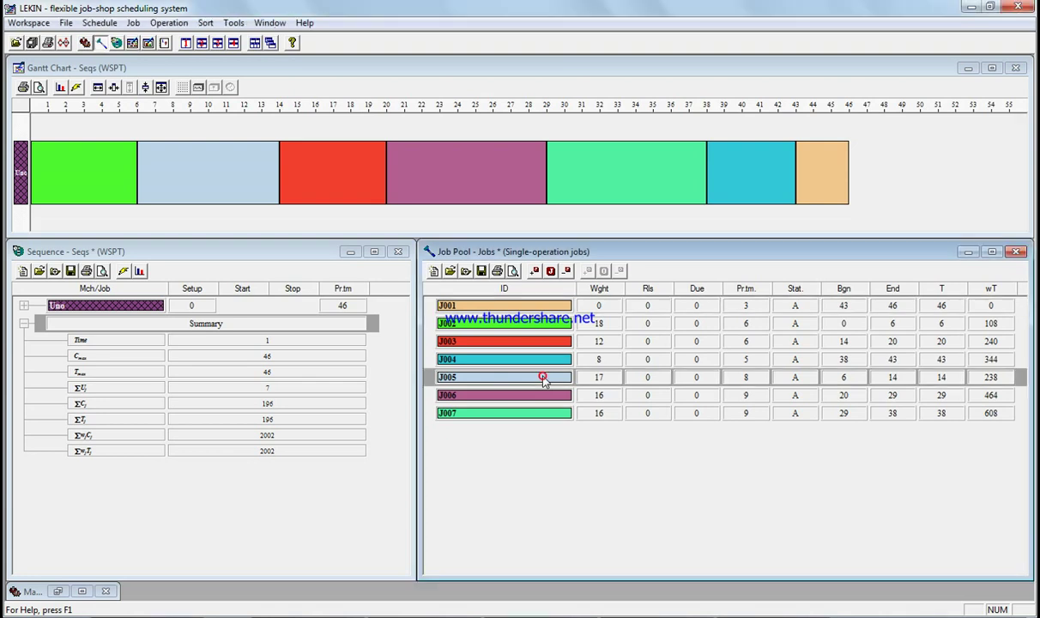
{"action": "left_click", "coordinate": [550, 273]}
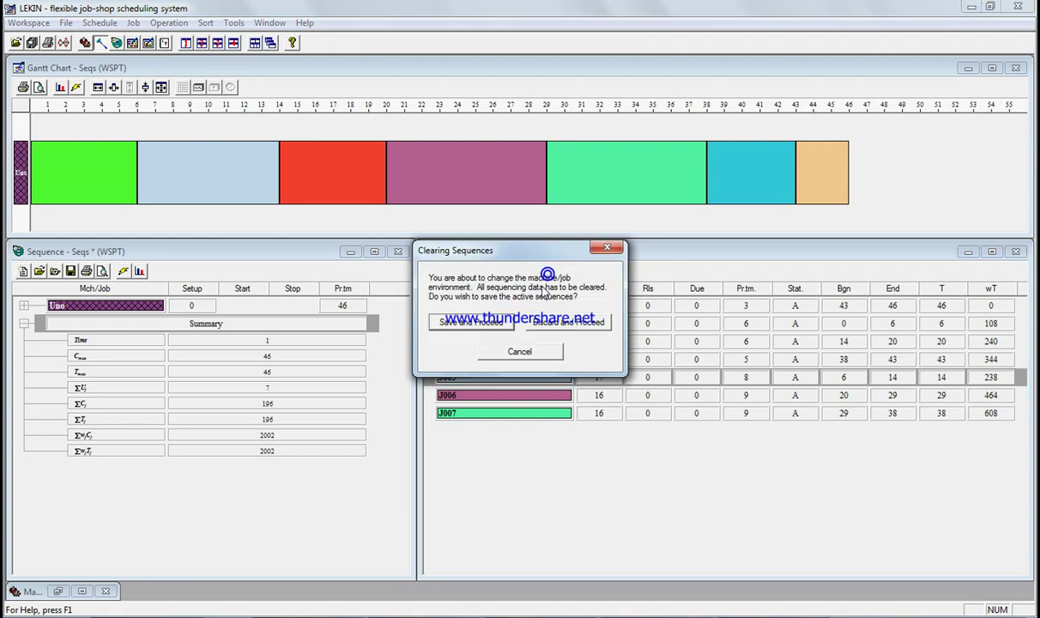
{"action": "left_click", "coordinate": [507, 323]}
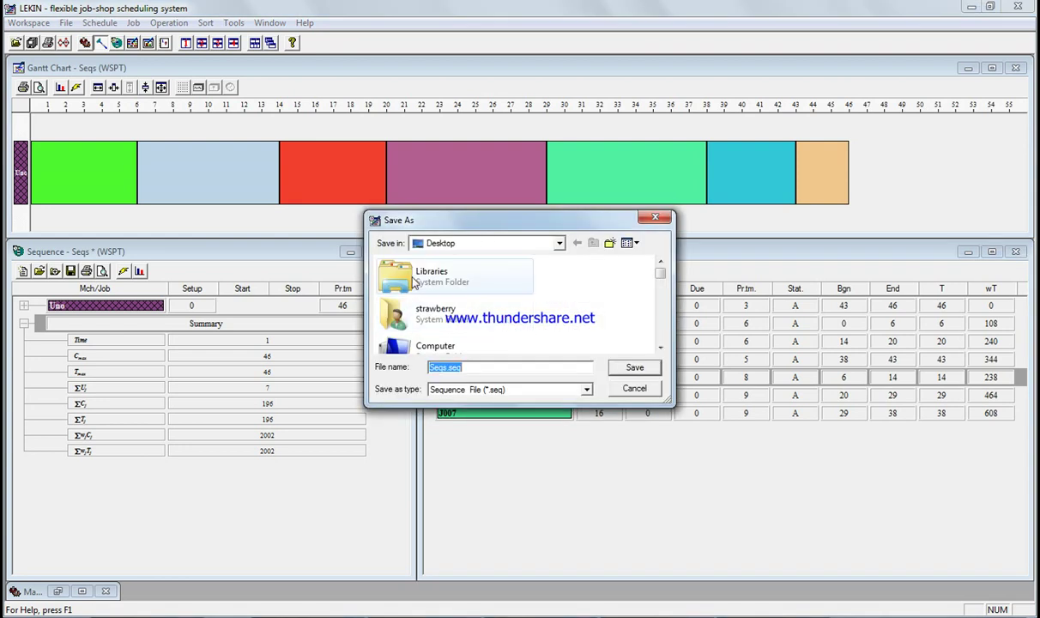
Save the sequence as Seqs.seq and change J005 to weight 8, processing time 4
{"action": "left_click", "coordinate": [626, 368]}
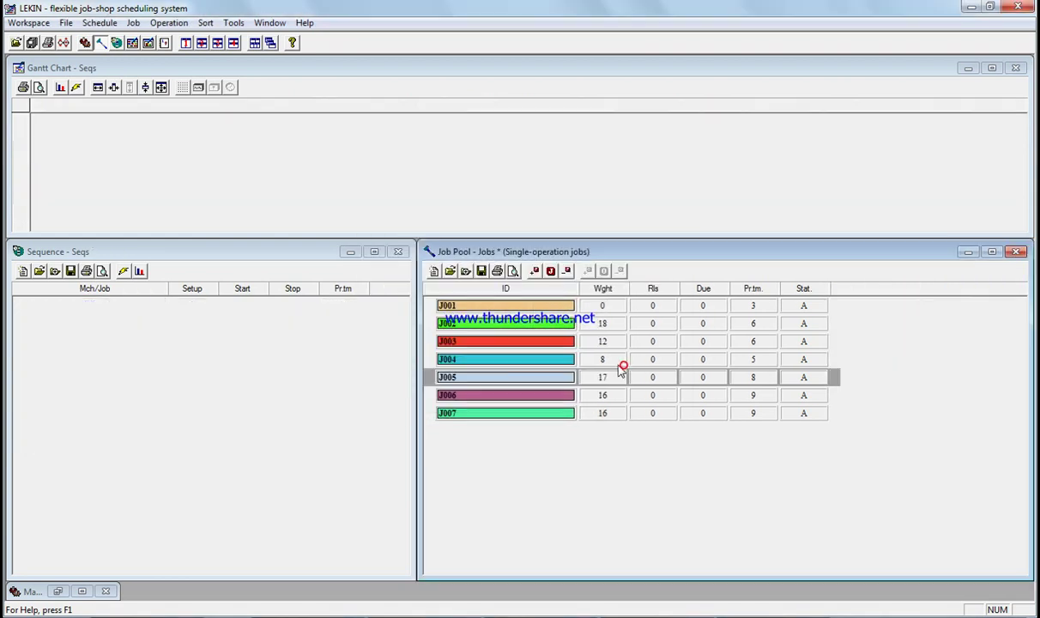
{"action": "left_click_drag", "start_coordinate": [206, 104], "coordinate": [276, 307]}
{"action": "double_click", "coordinate": [232, 462]}
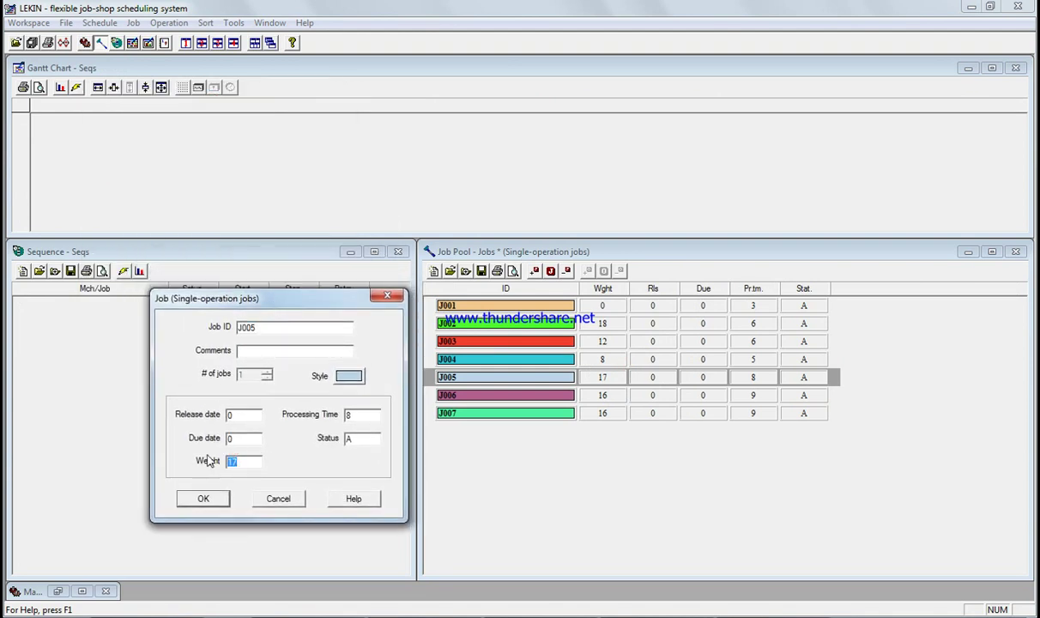
{"action": "type", "text": "8"}
{"action": "double_click", "coordinate": [352, 415]}
{"action": "type", "text": "4"}
{"action": "left_click", "coordinate": [216, 498]}
Change J006 to weight 17 and processing time 8
{"action": "left_click", "coordinate": [463, 395]}
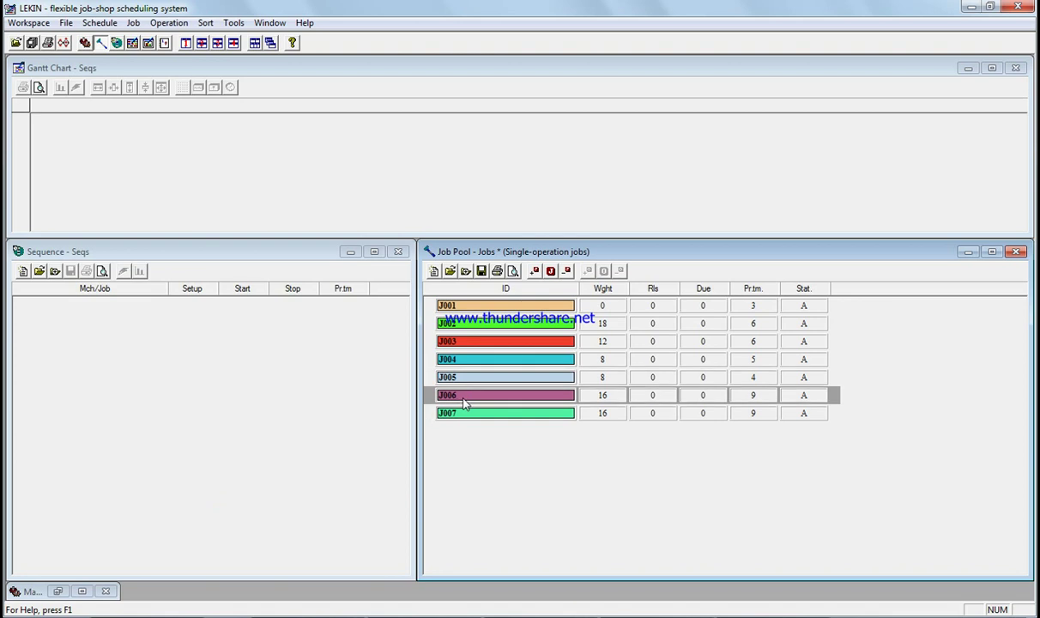
{"action": "left_click", "coordinate": [550, 271]}
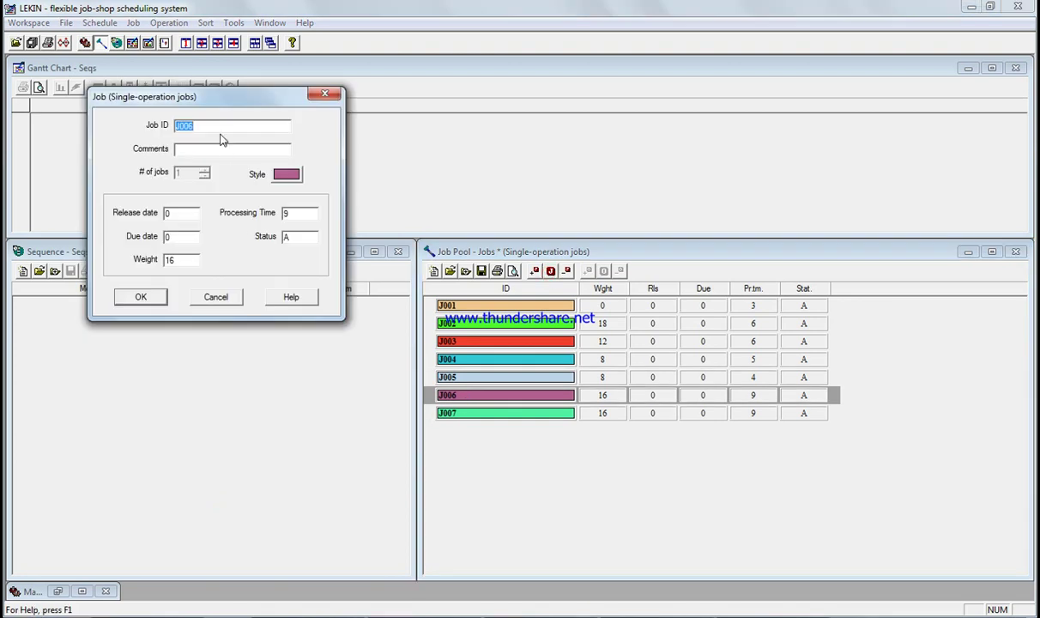
{"action": "double_click", "coordinate": [190, 259]}
{"action": "type", "text": "17"}
{"action": "double_click", "coordinate": [302, 214]}
{"action": "type", "text": "8"}
{"action": "left_click", "coordinate": [157, 302]}
Leave J007 unchanged and save the job list as Jobs.job
{"action": "left_click", "coordinate": [507, 411]}
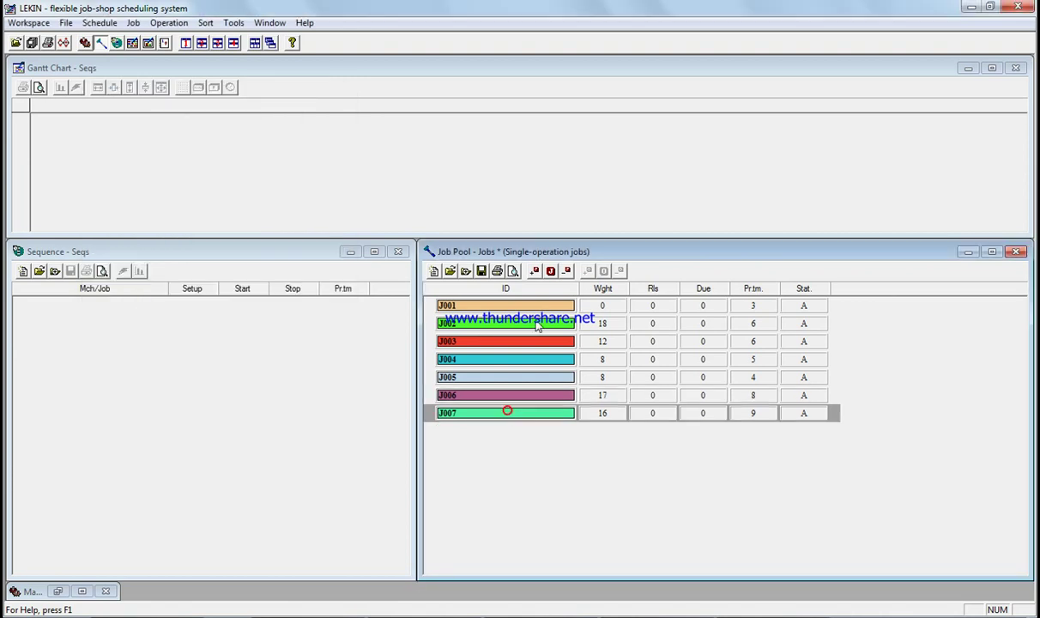
{"action": "left_click", "coordinate": [533, 270]}
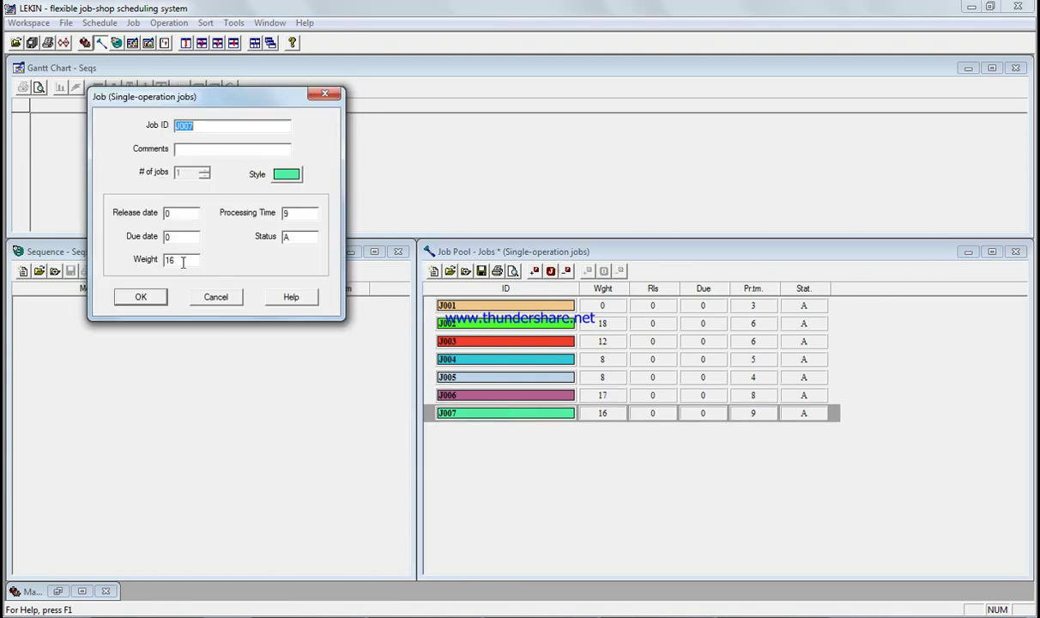
{"action": "left_click", "coordinate": [145, 296]}
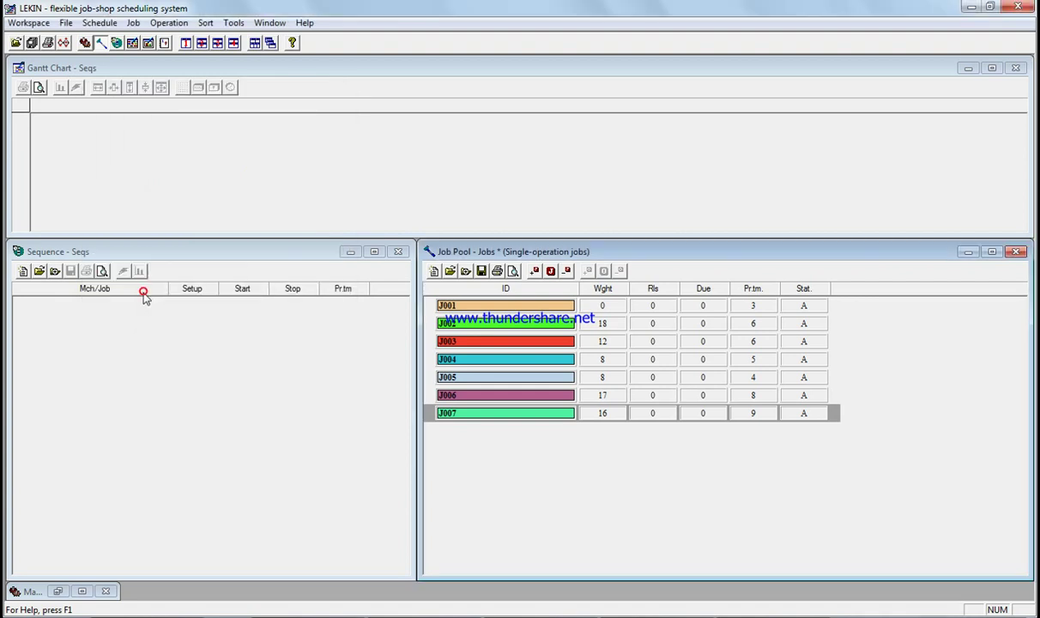
{"action": "left_click", "coordinate": [482, 270]}
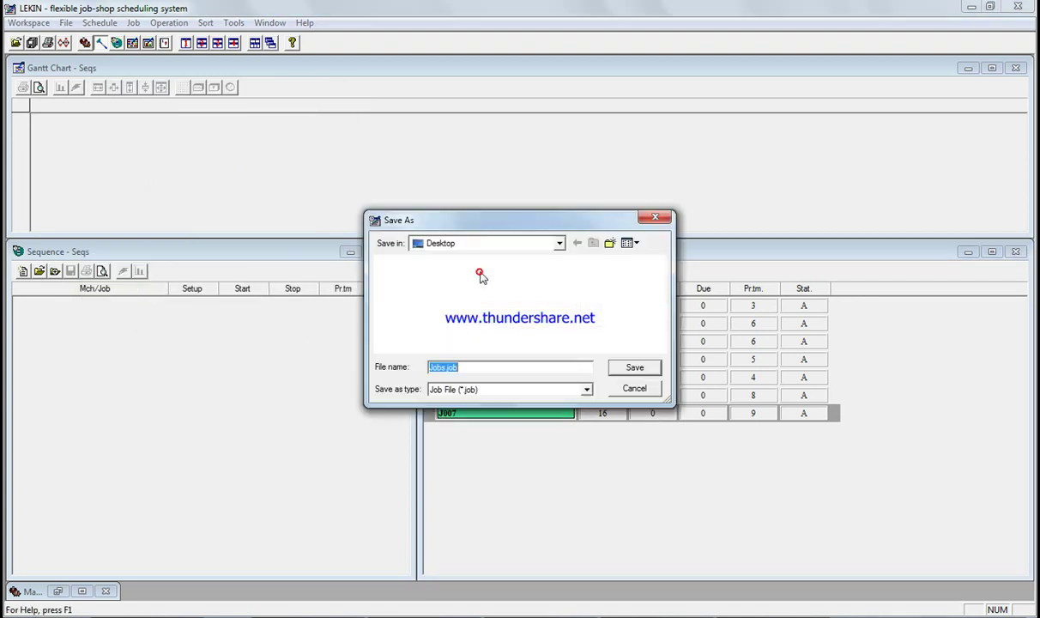
{"action": "left_click", "coordinate": [623, 369]}
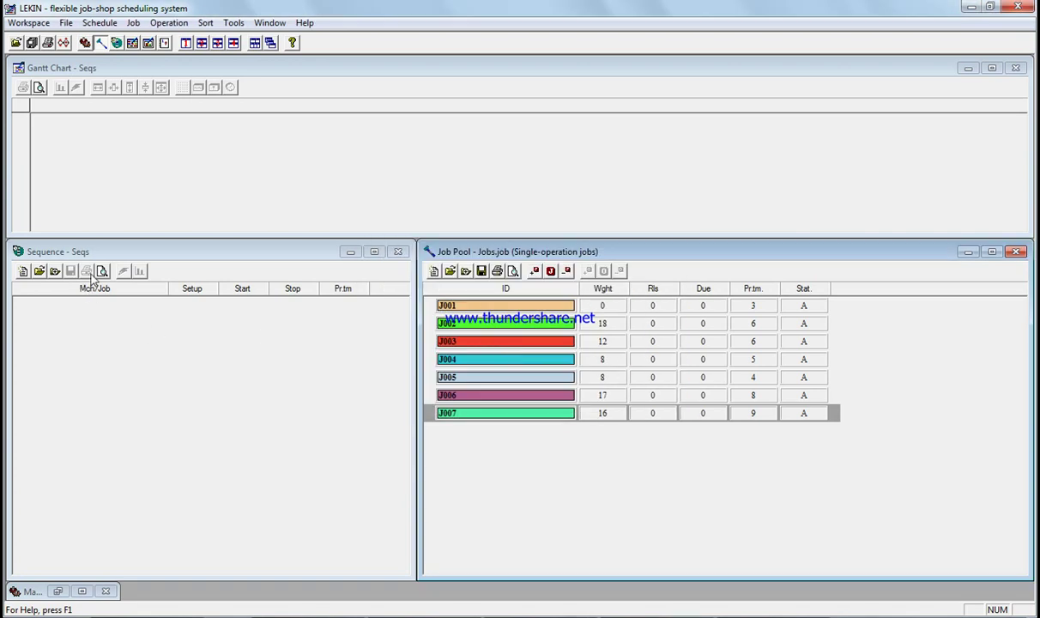
{"action": "left_click", "coordinate": [78, 320]}
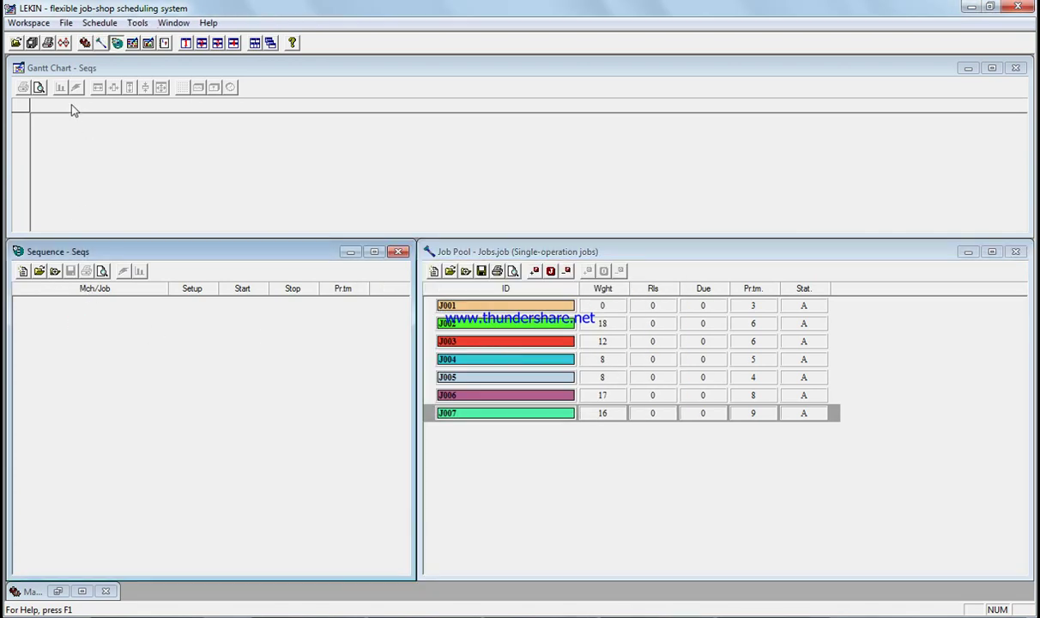
{"action": "left_click", "coordinate": [100, 23]}
Reschedule with WSPT and expand the Summary: makespan 41, total completion 176, weighted 1610
{"action": "left_click", "coordinate": [115, 38]}
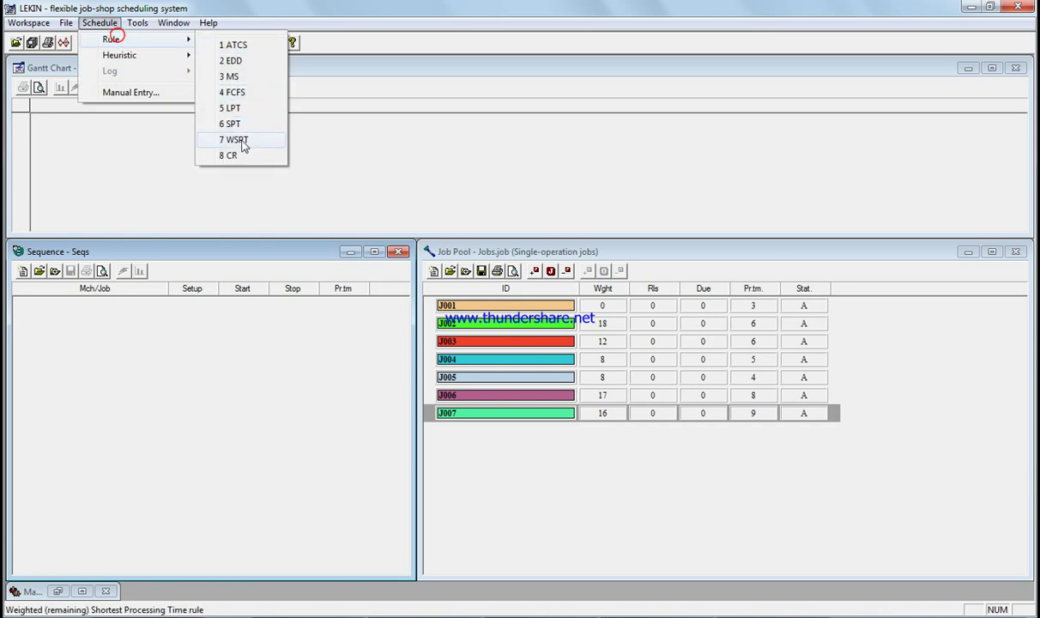
{"action": "left_click", "coordinate": [233, 139]}
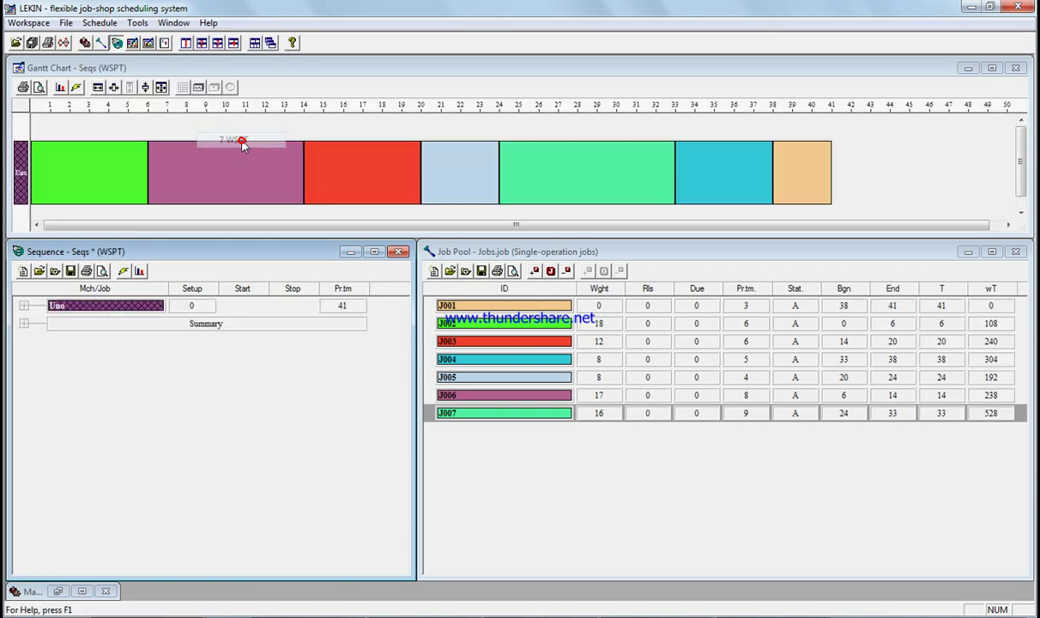
{"action": "left_click", "coordinate": [190, 324]}
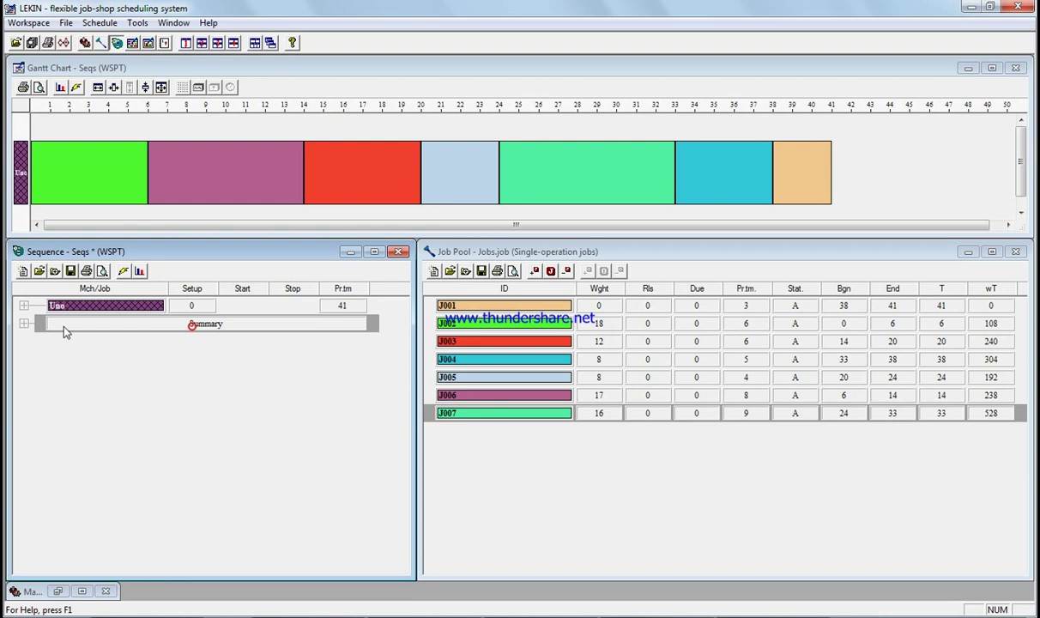
{"action": "left_click", "coordinate": [24, 323]}
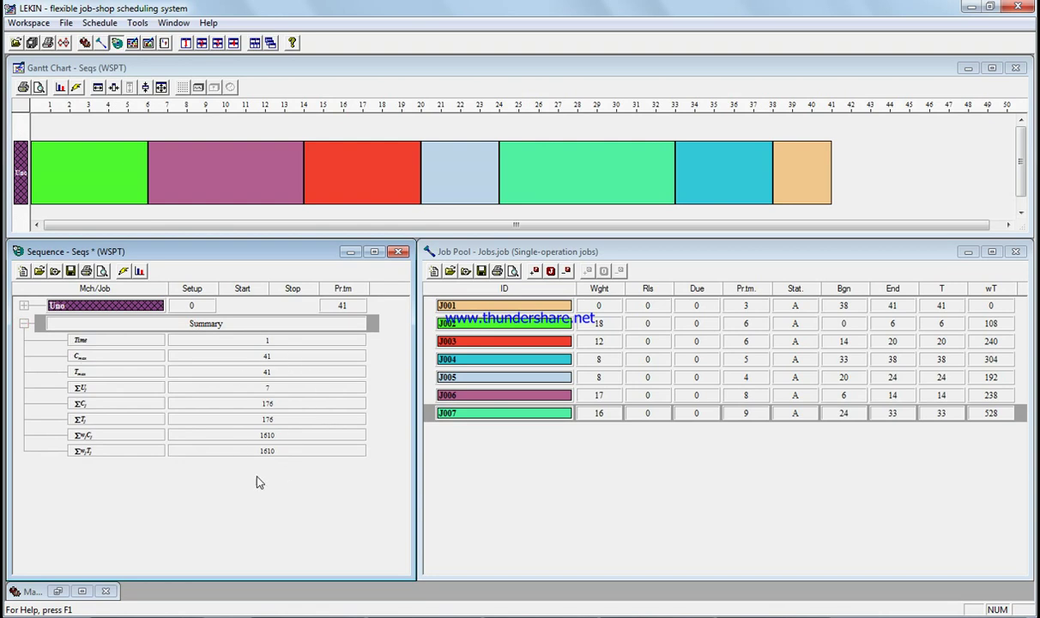